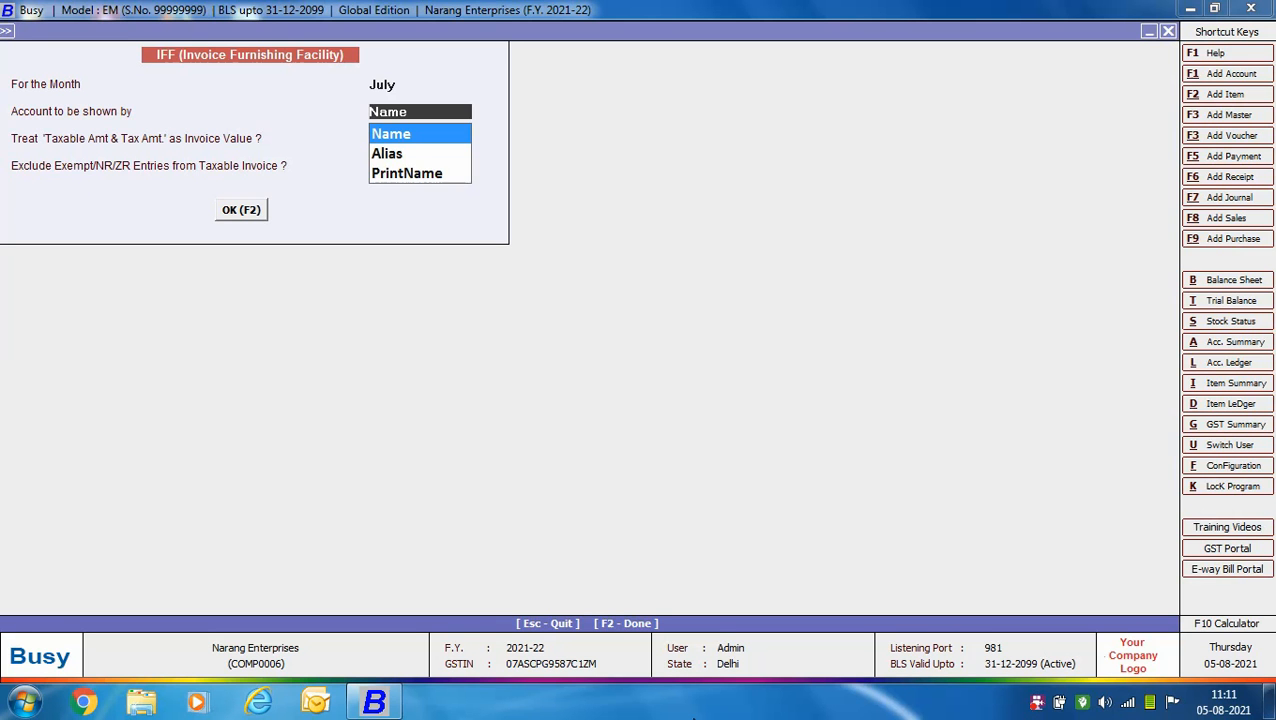
# - Keep accounts shown by Name and leave the July IFF invoice-value option at N
pyautogui.press('Return')
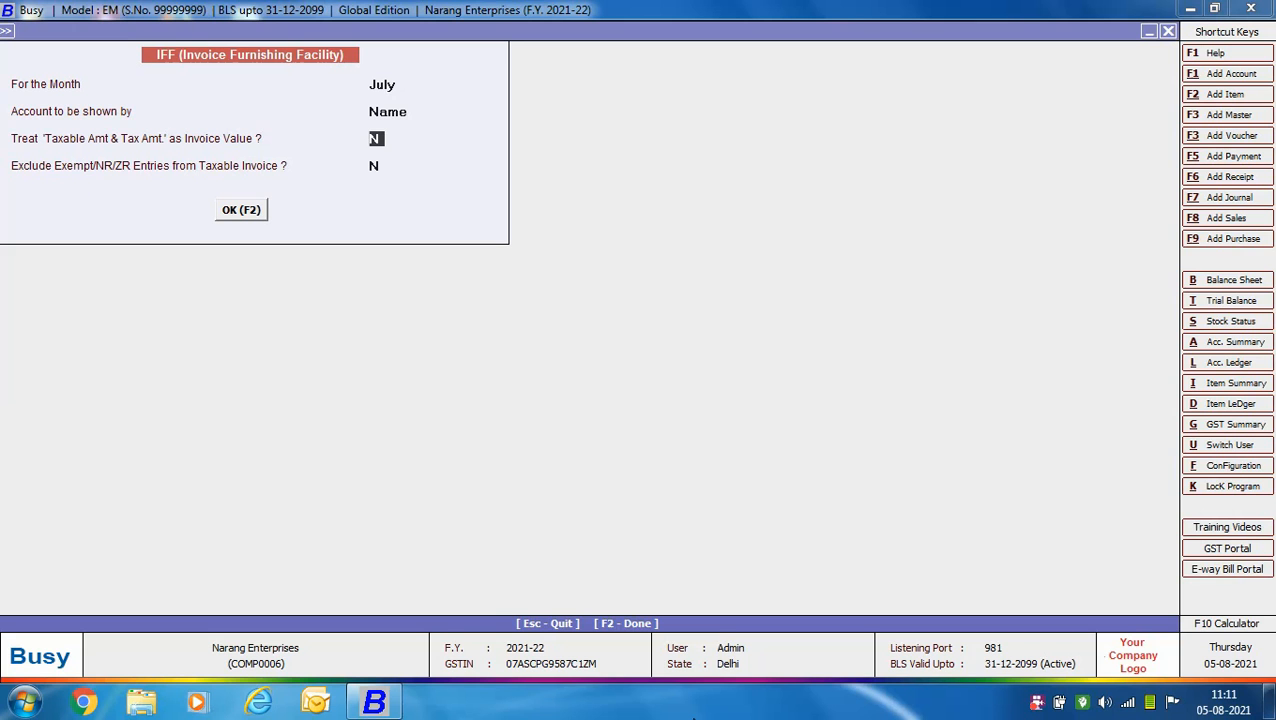
pyautogui.press('Return')
# - Accept N for excluding exempt entries, review 5 B2B invoices and 1 credit/debit note, then close the report
pyautogui.press('Return')
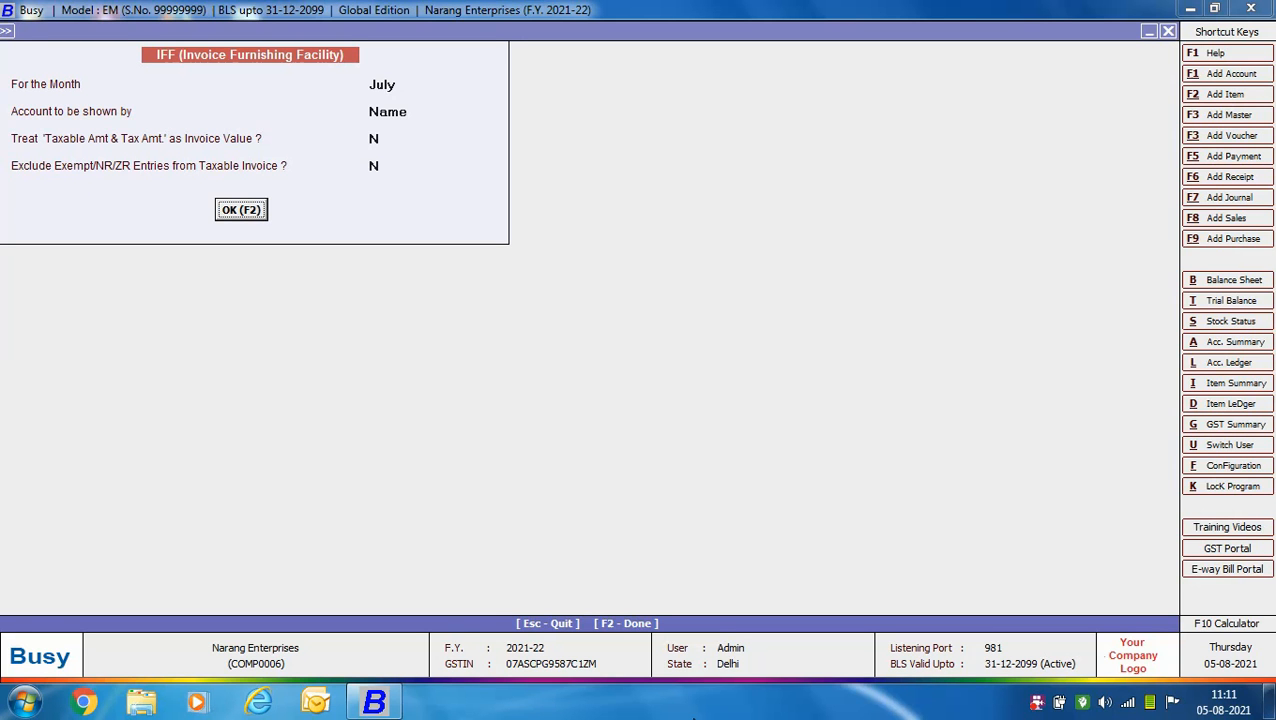
pyautogui.press('Return')
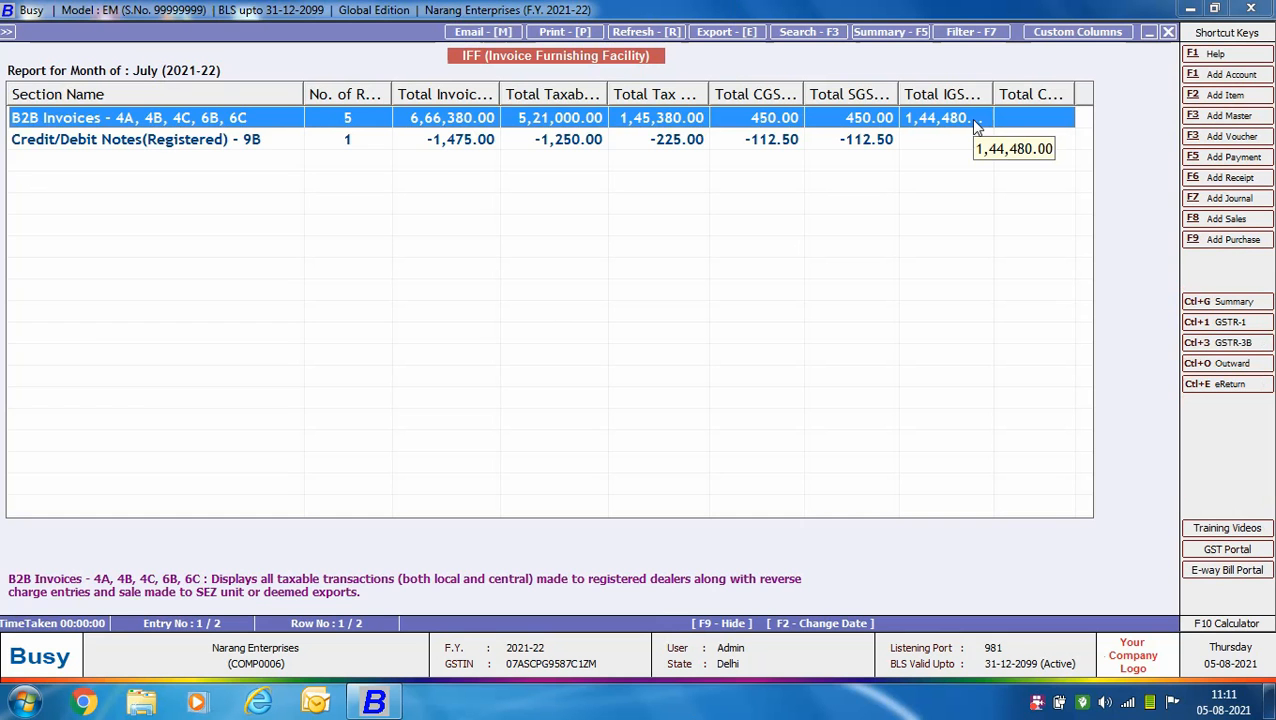
pyautogui.press('Down')
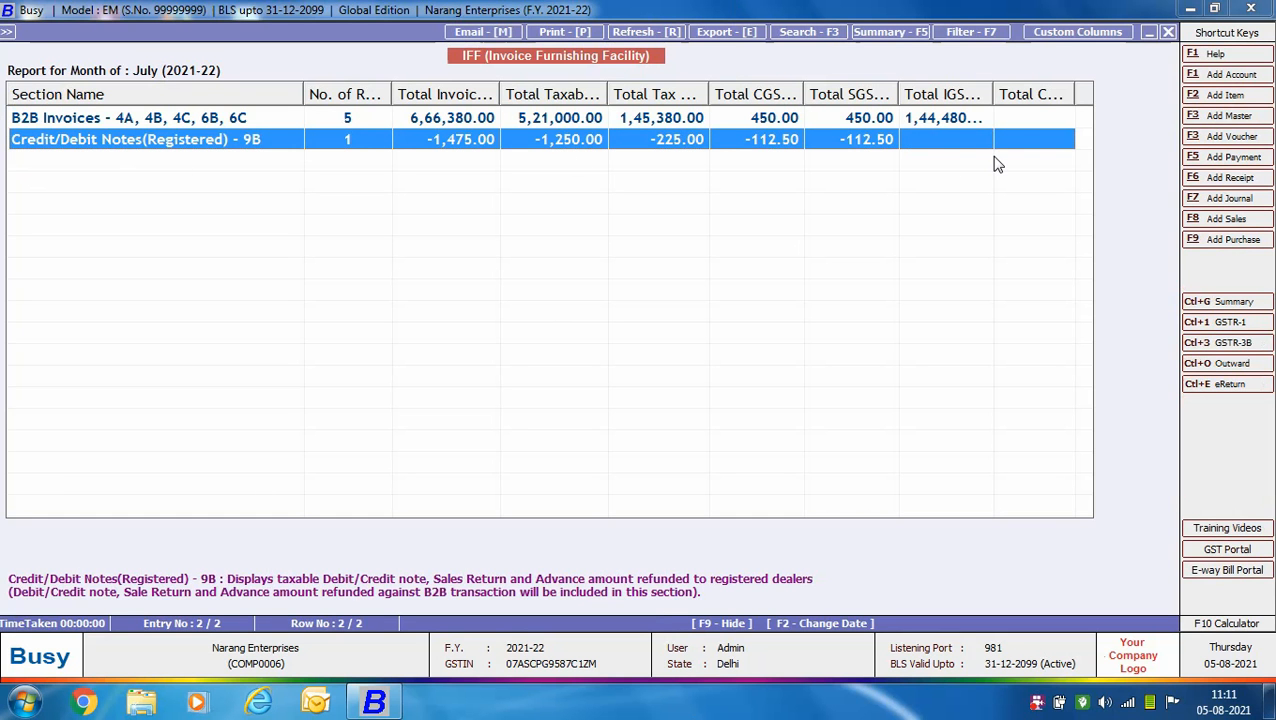
pyautogui.press('Escape')
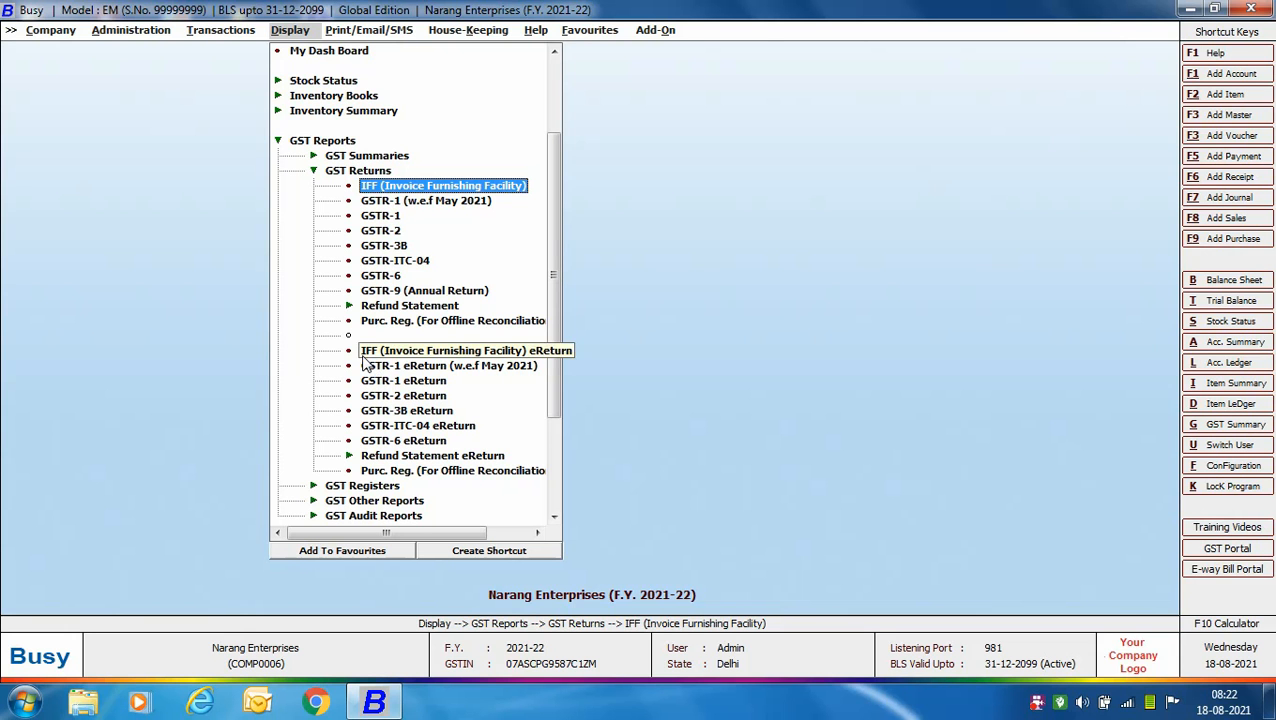
# - Open the IFF eReturn options and choose JSON as the output format
pyautogui.click(430, 352)
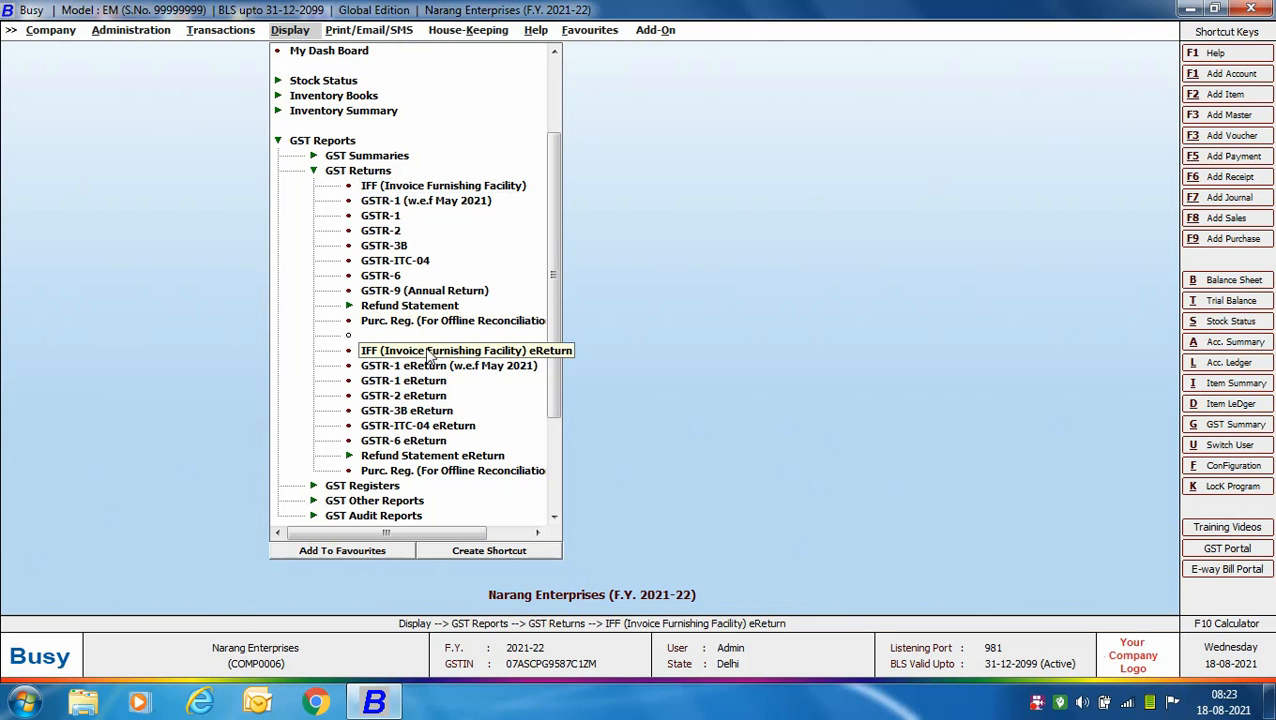
pyautogui.click(426, 352)
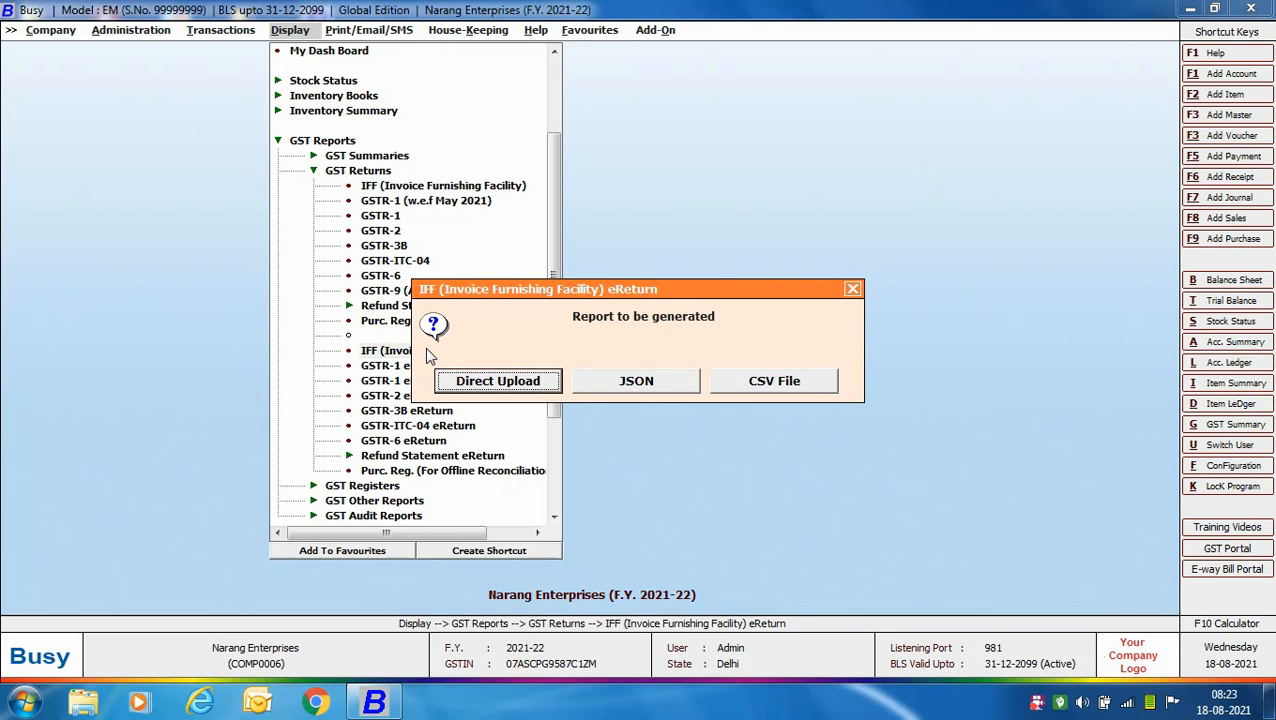
pyautogui.press('Right')
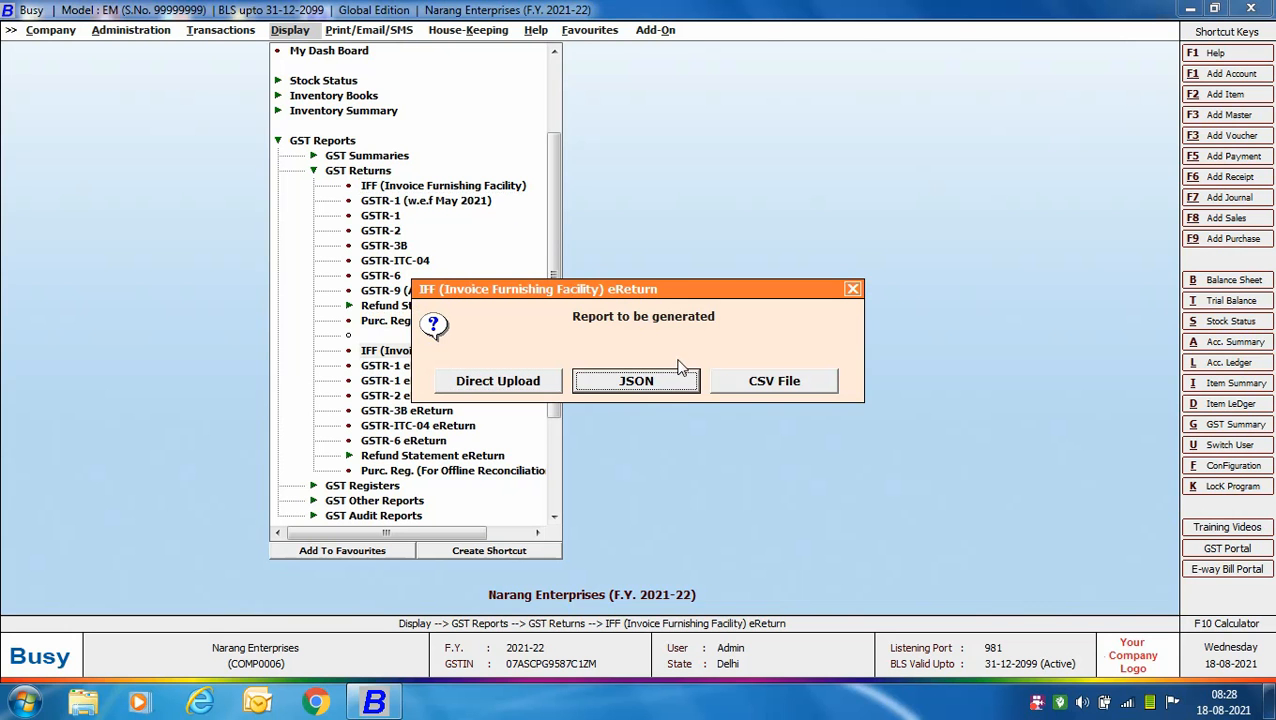
pyautogui.press('Right')
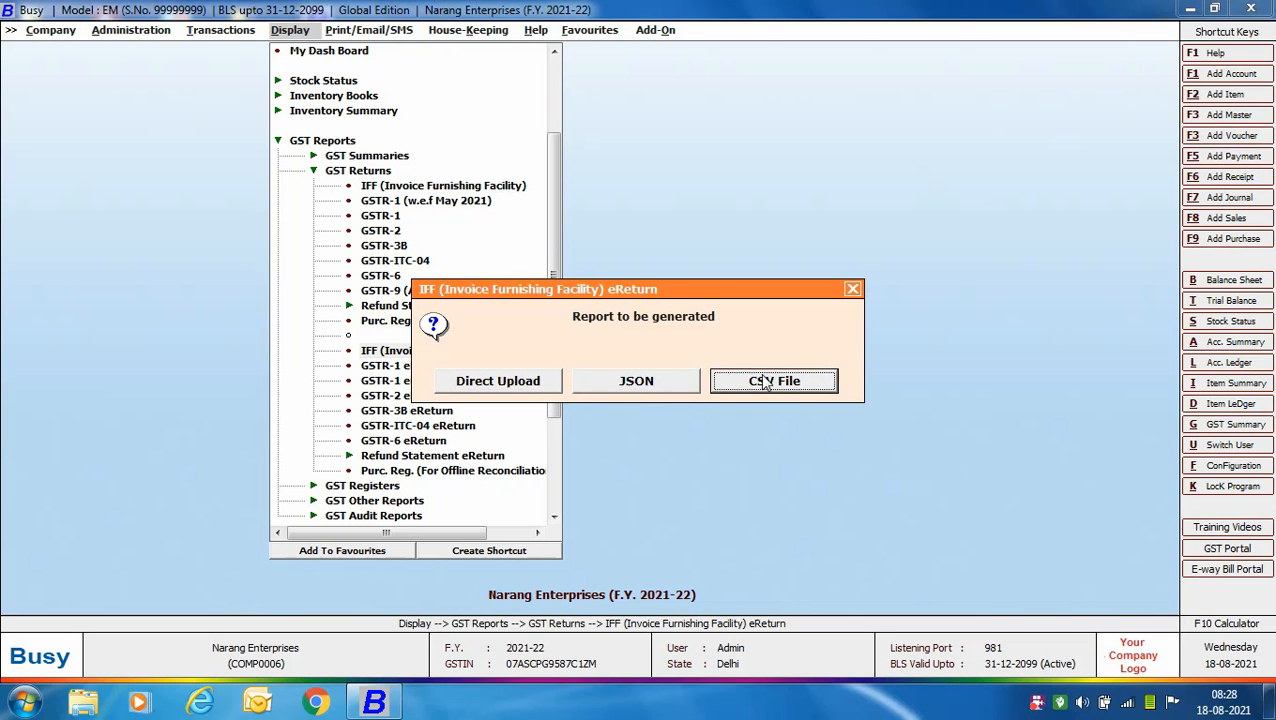
pyautogui.click(658, 390)
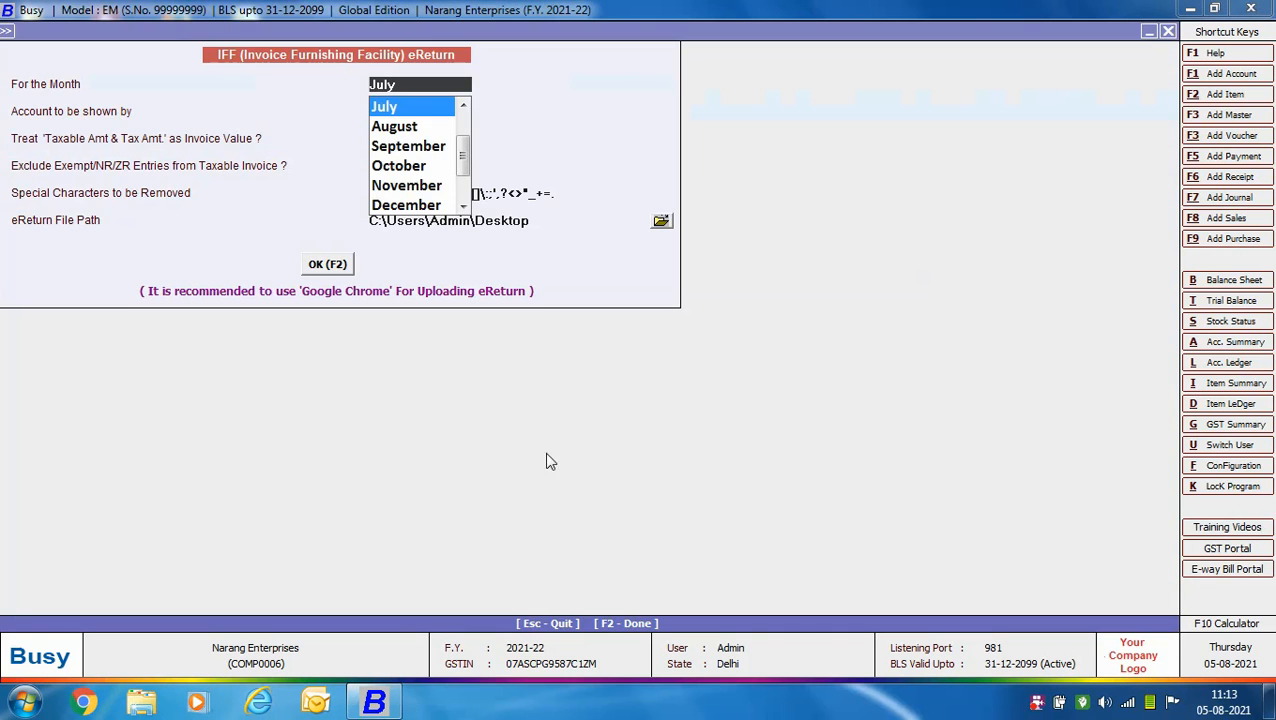
# - Accept July, Name, N, N and the Desktop save path, and confirm the eReturn options
pyautogui.press('Return')
pyautogui.press('Return')
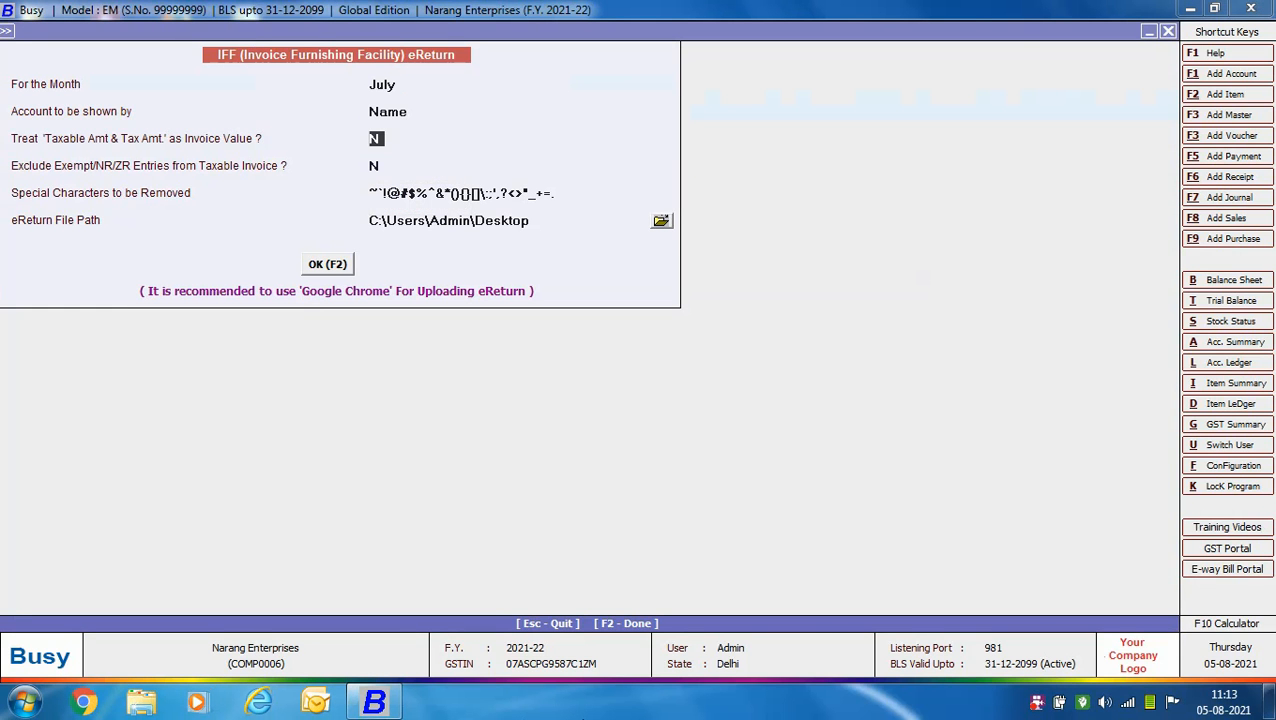
pyautogui.press('Return')
pyautogui.press('Return')
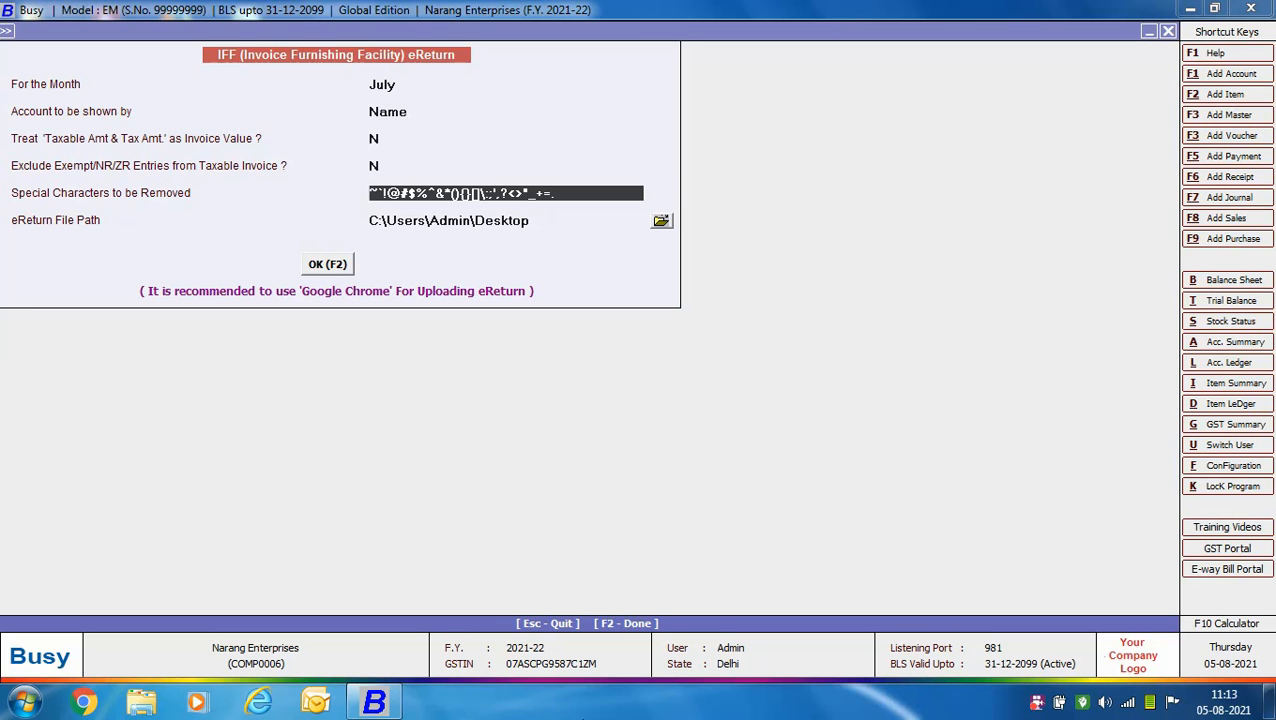
pyautogui.press('Return')
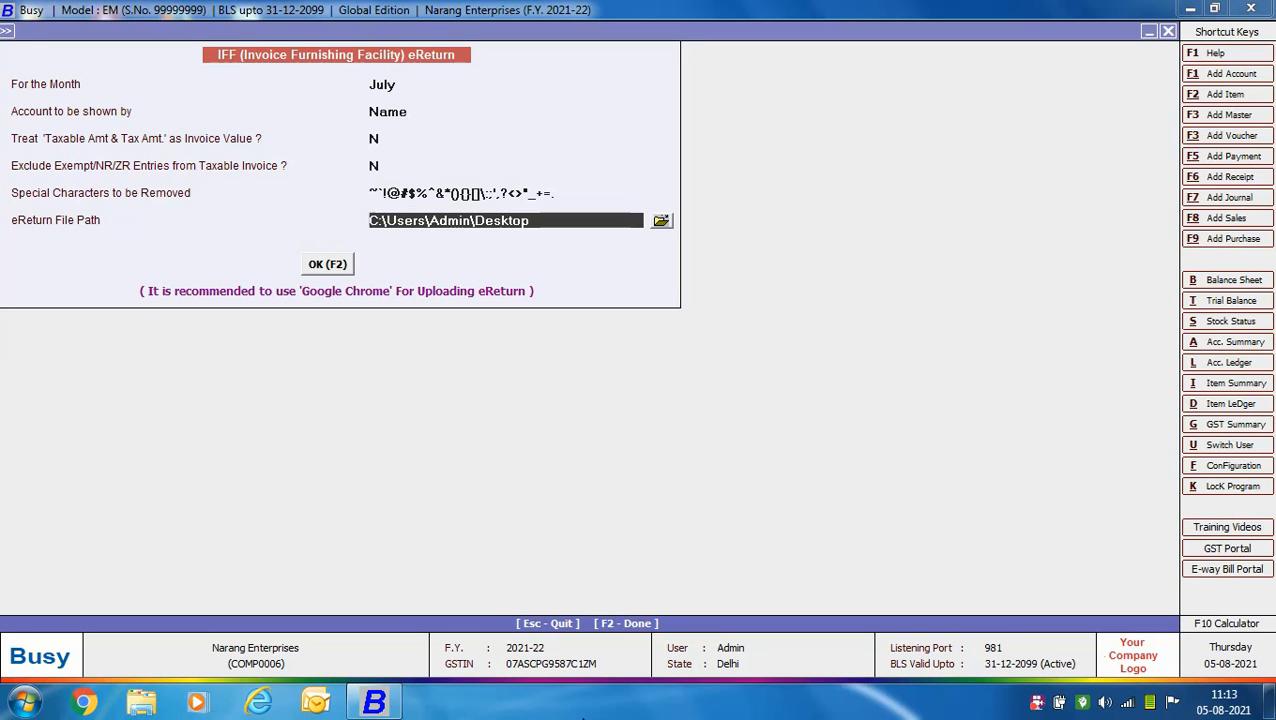
pyautogui.press('Return')
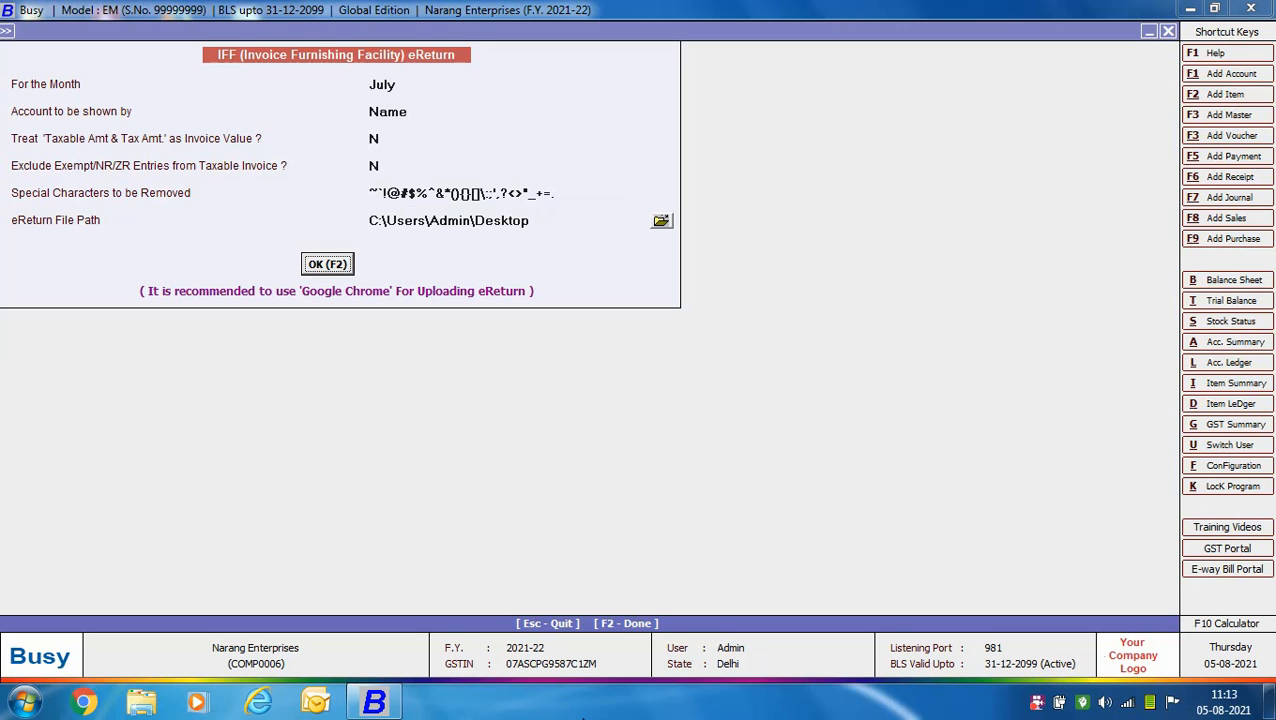
pyautogui.press('Return')
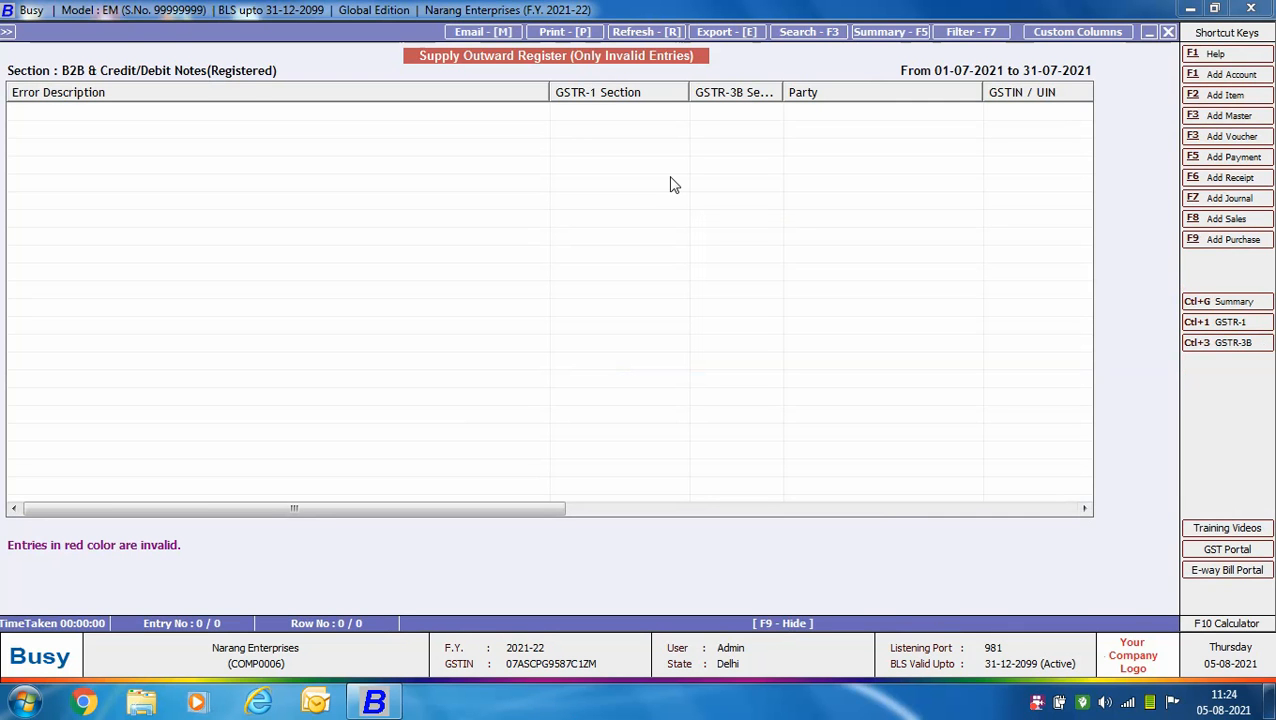
# - Close the empty invalid-entries register and create the July IFF JSON file, dismissing the success message
pyautogui.press('Escape')
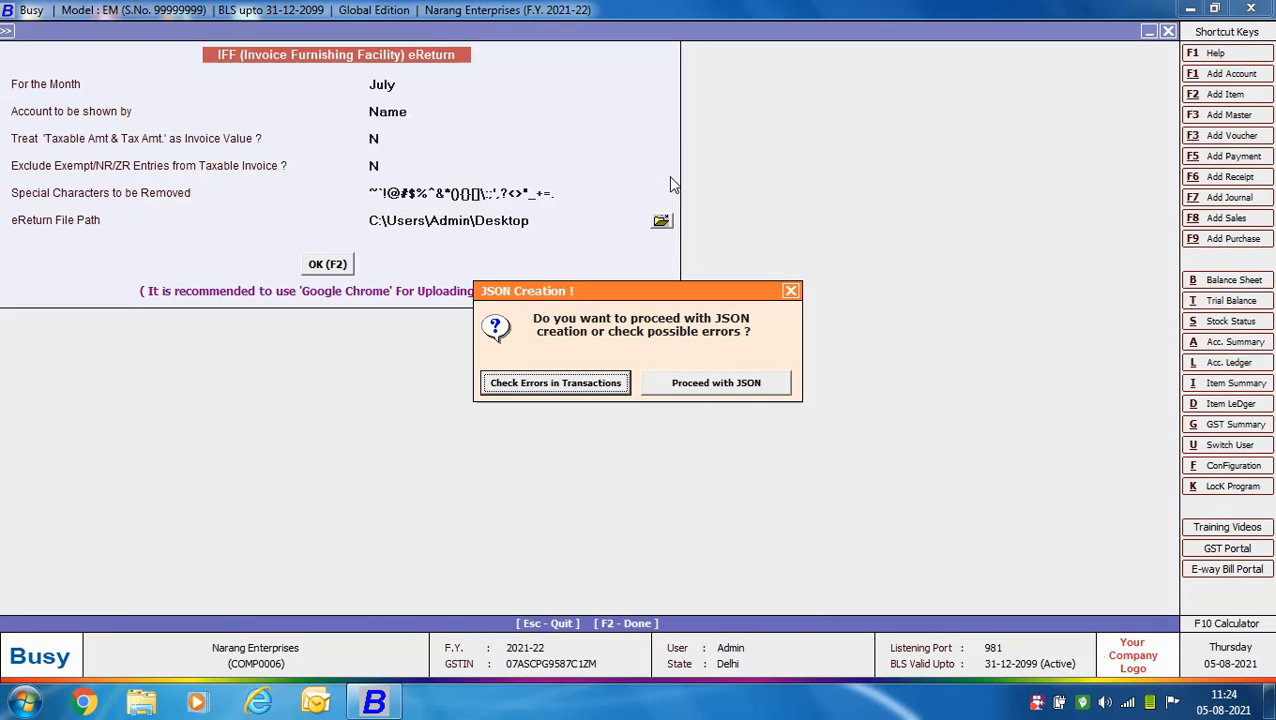
pyautogui.click(744, 381)
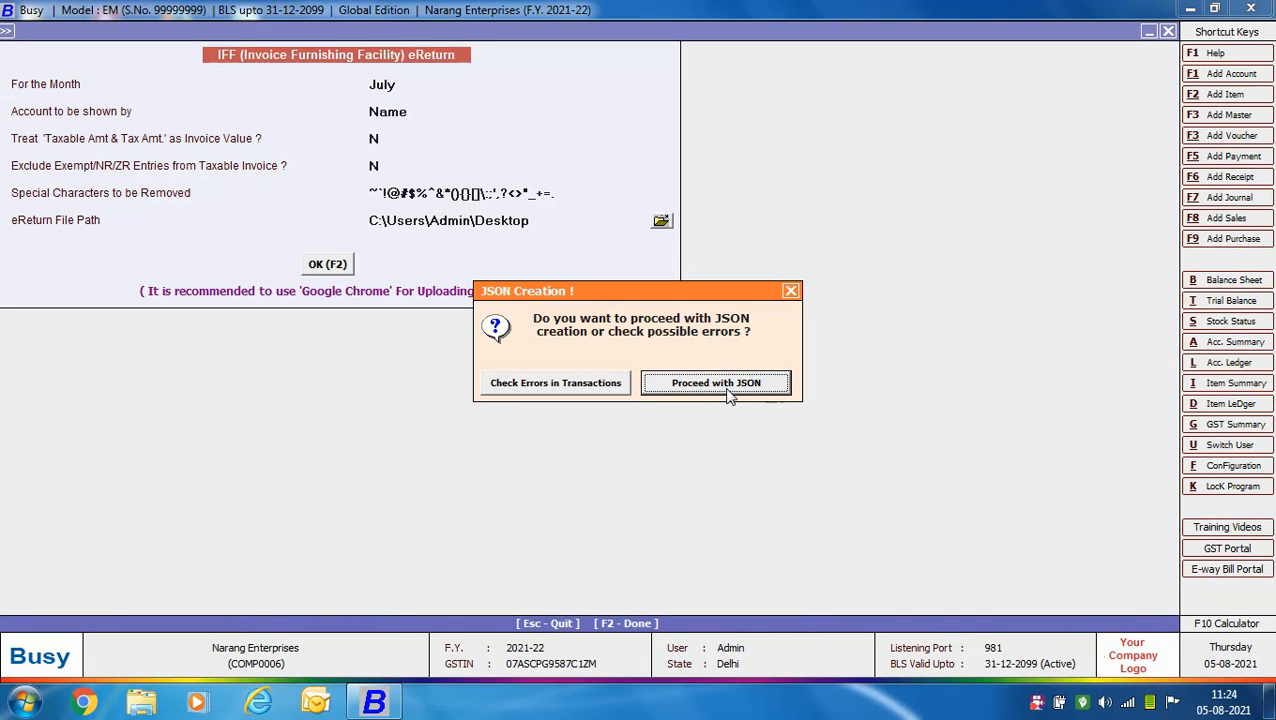
pyautogui.click(729, 385)
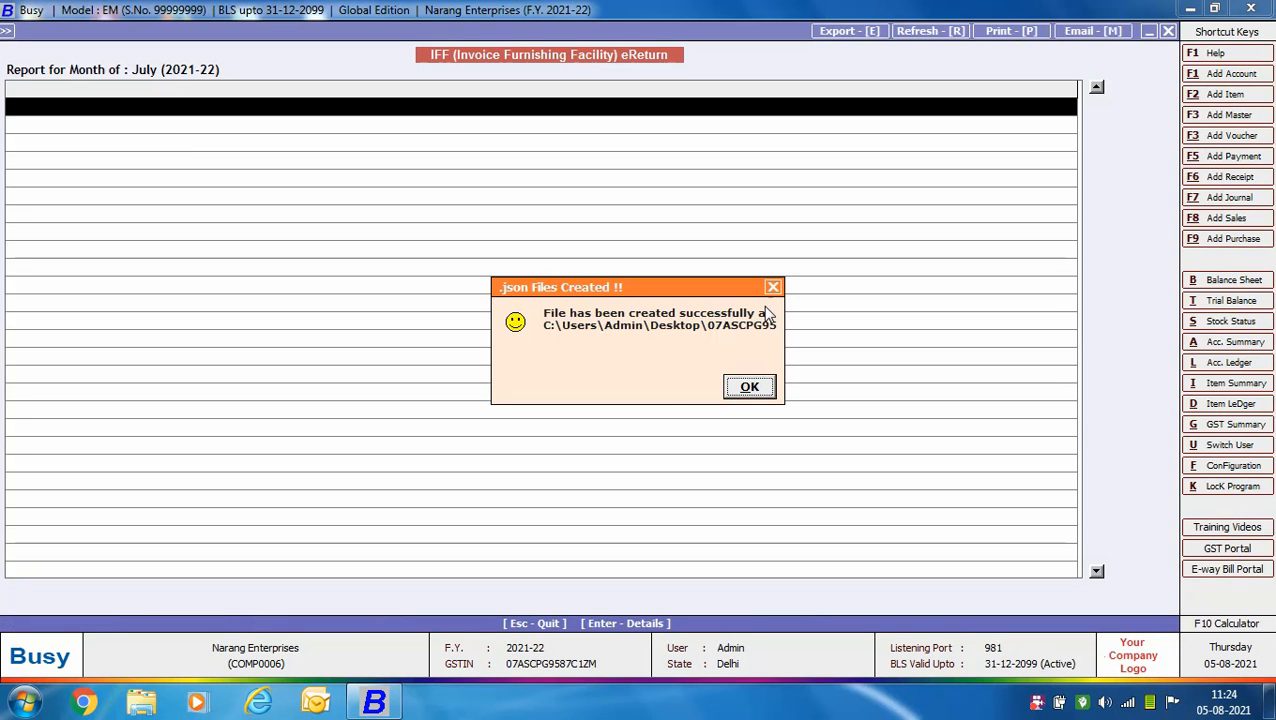
pyautogui.click(728, 388)
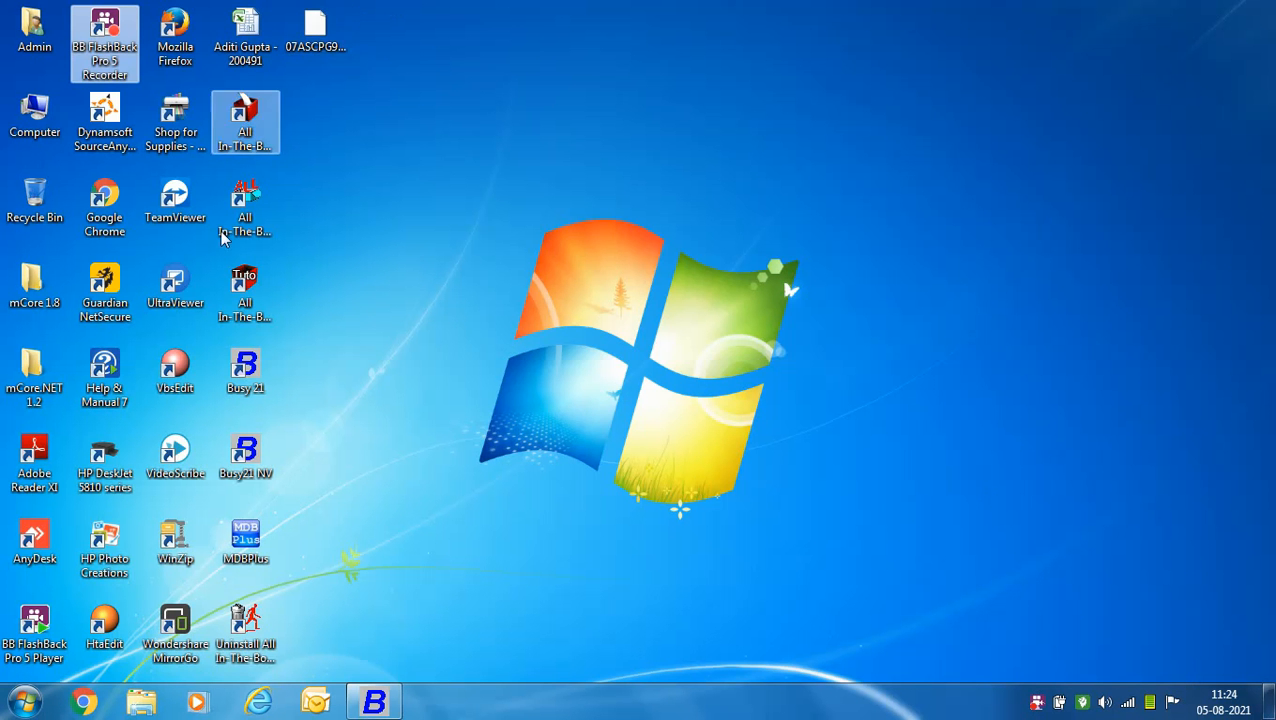
# - Go to gst.gov.in in Google Chrome
pyautogui.click(78, 704)
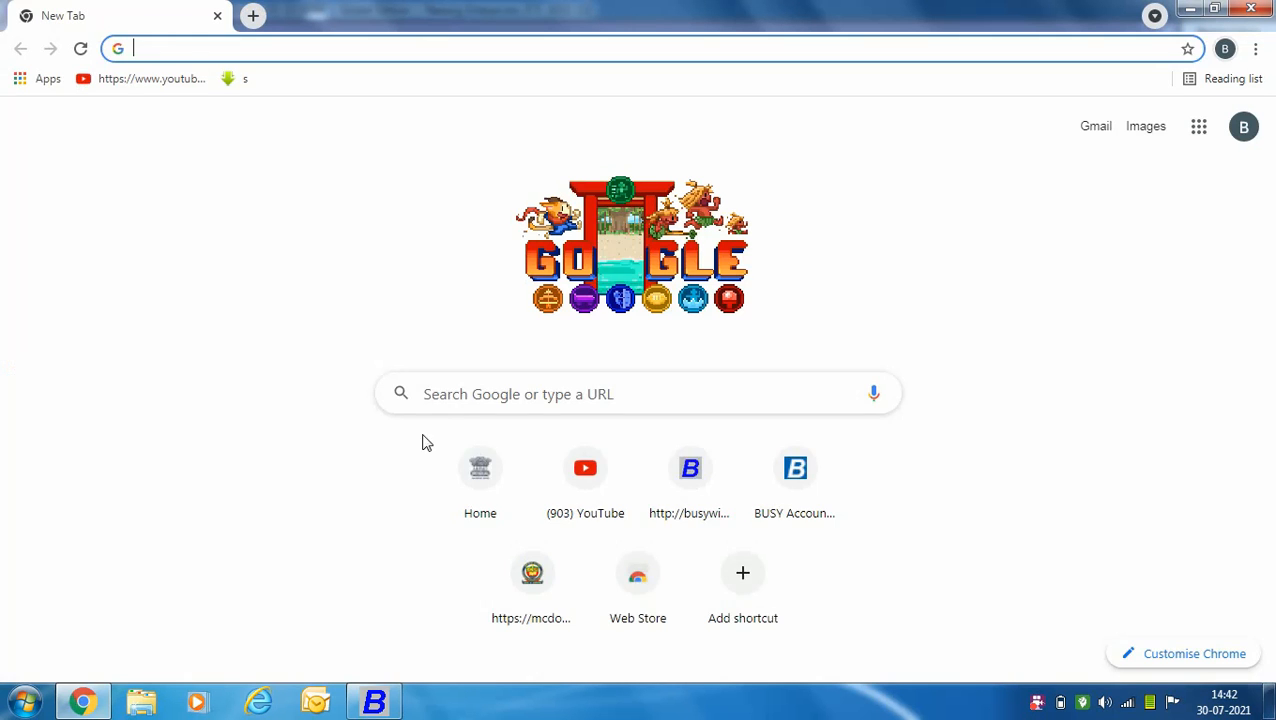
pyautogui.click(421, 393)
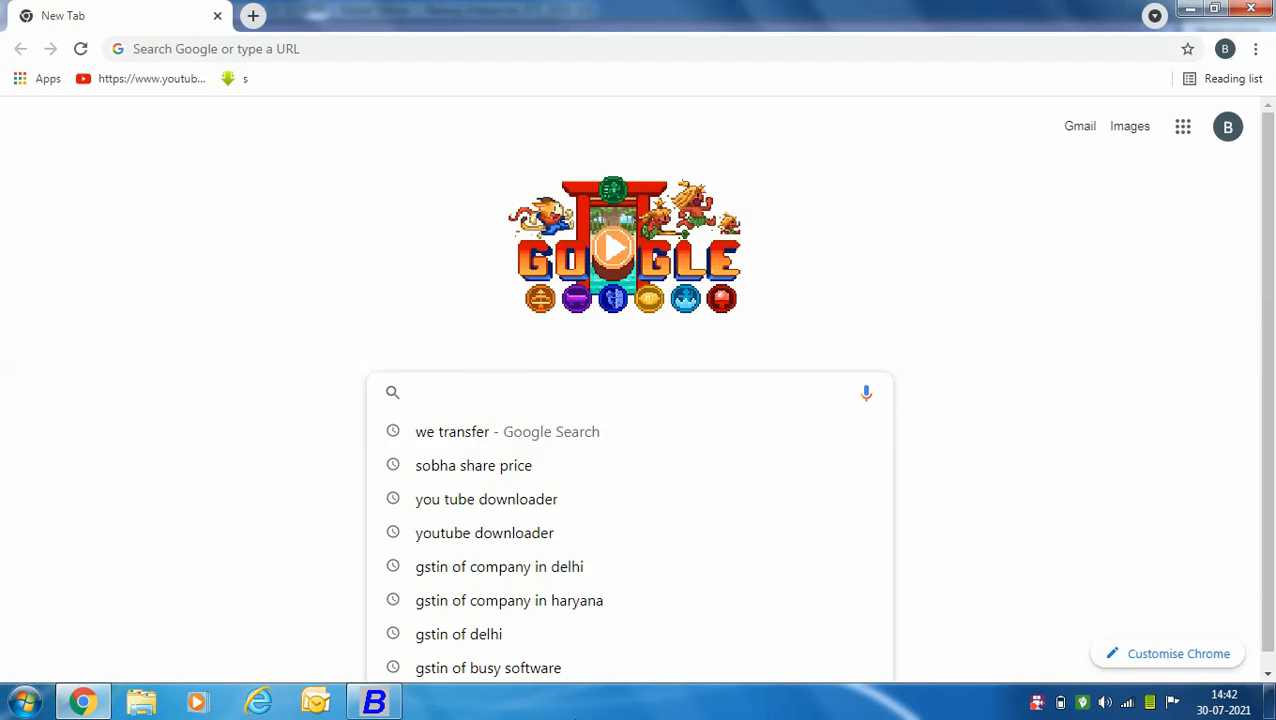
pyautogui.write('gst.gov.in')
pyautogui.press('Return')
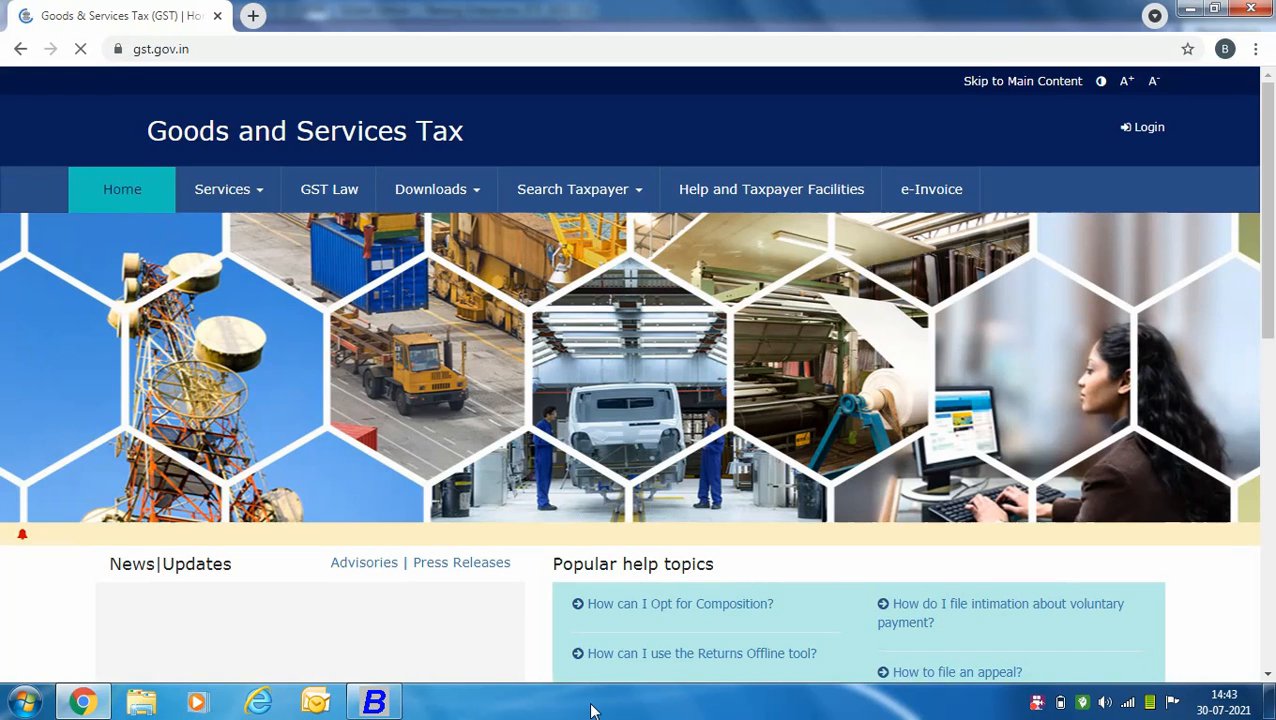
# - Log in to the GST portal with the username, password and captcha
pyautogui.click(1146, 128)
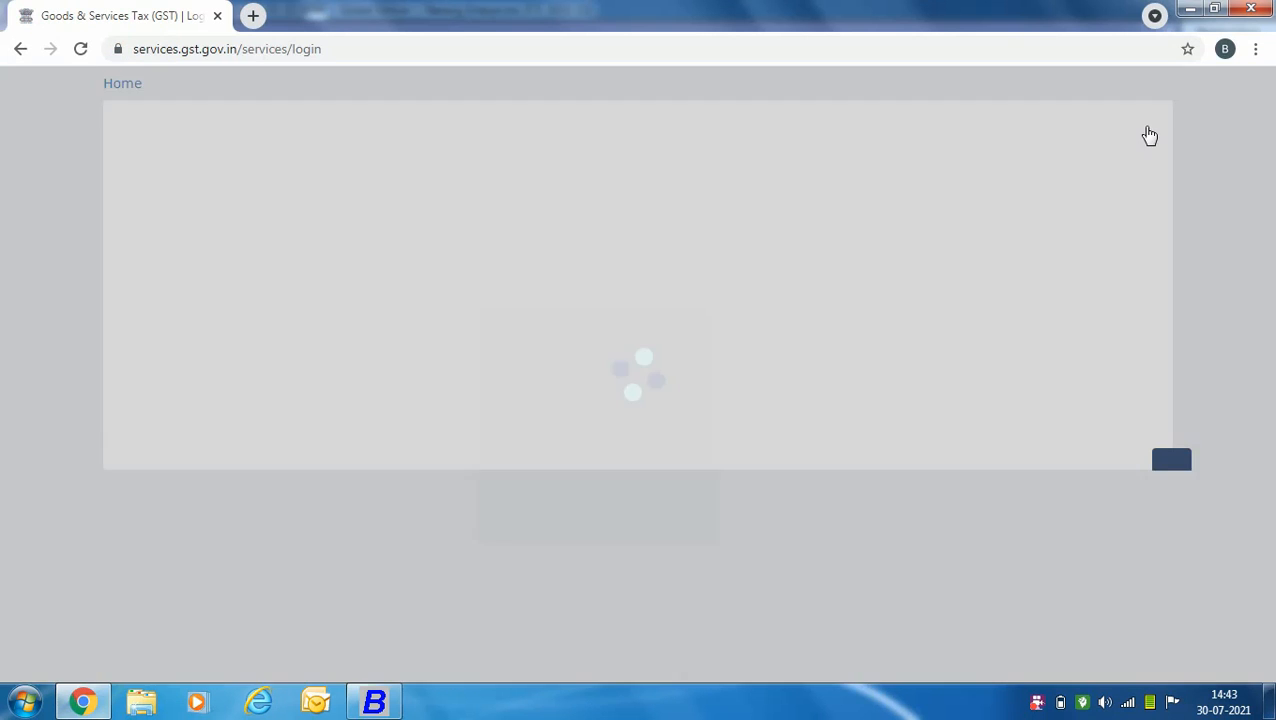
pyautogui.write('Sehgalconsult01')
pyautogui.press('Tab')
pyautogui.write('********')
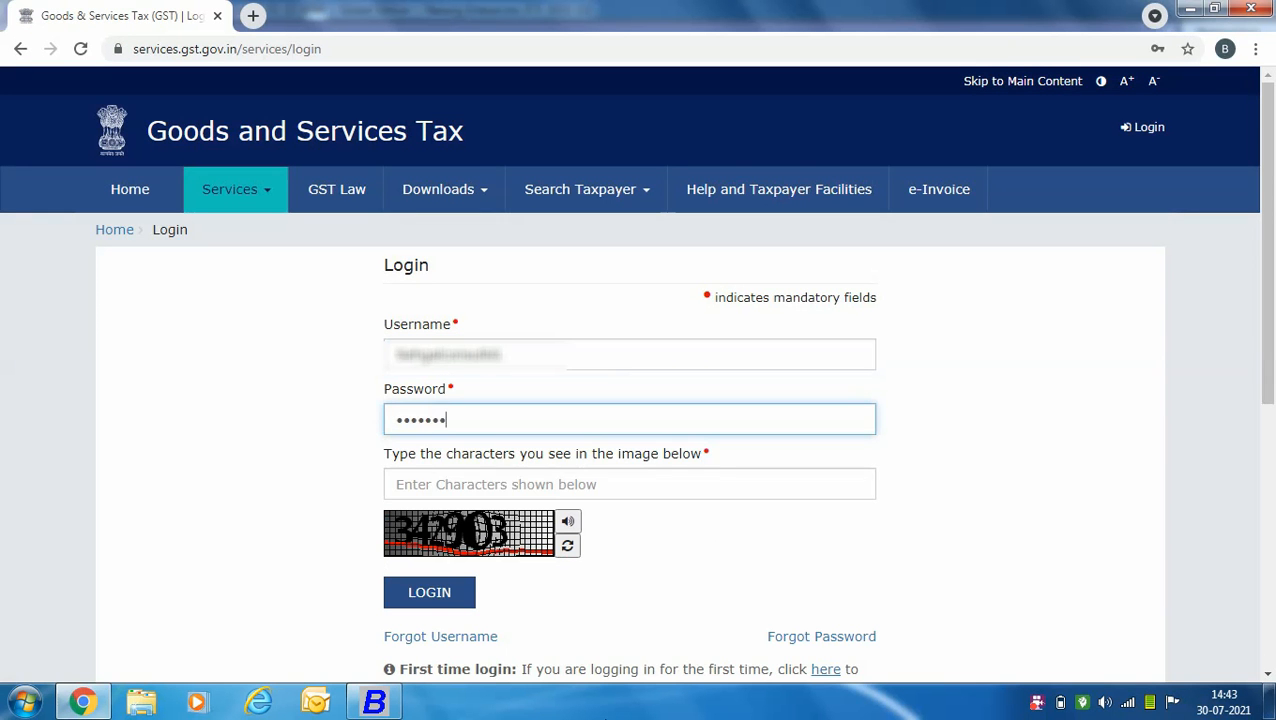
pyautogui.press('Tab')
pyautogui.write('342903')
pyautogui.click(421, 598)
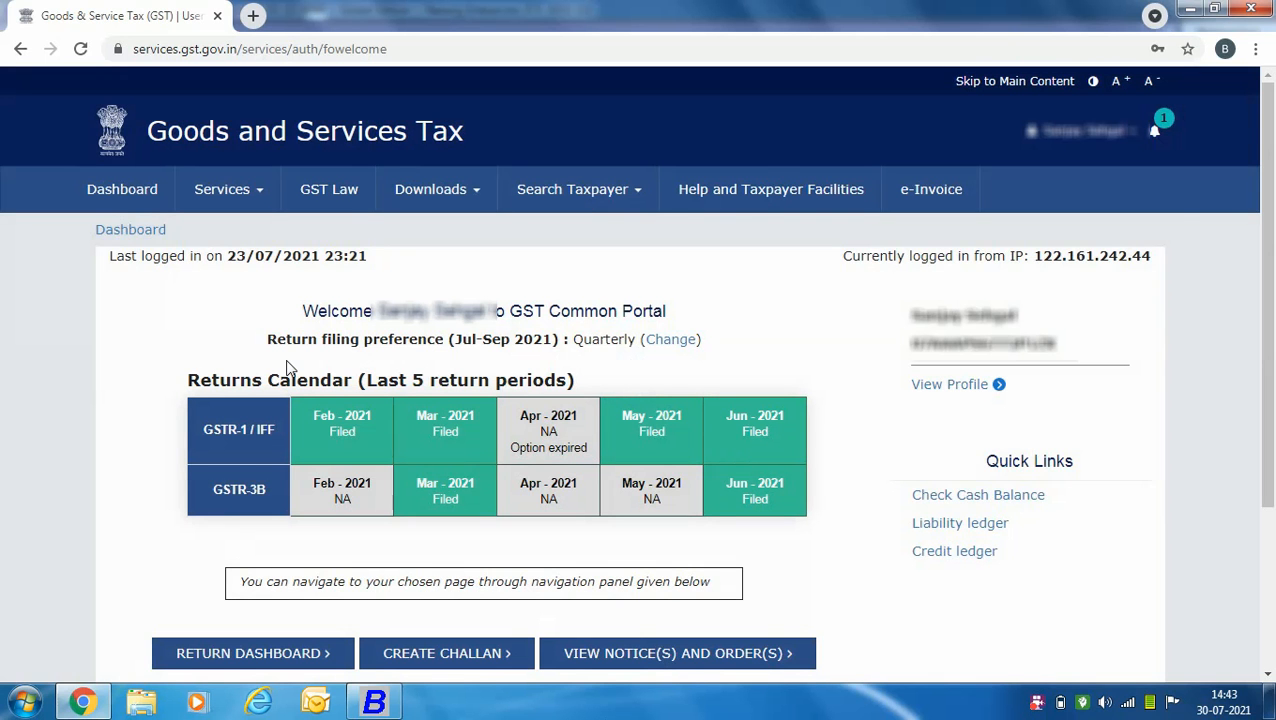
# - Search the Returns Dashboard for 2021-22, Quarter 2 (Jul - Sep), July, and go to IFF offline upload
pyautogui.scroll(-1, 285, 362)
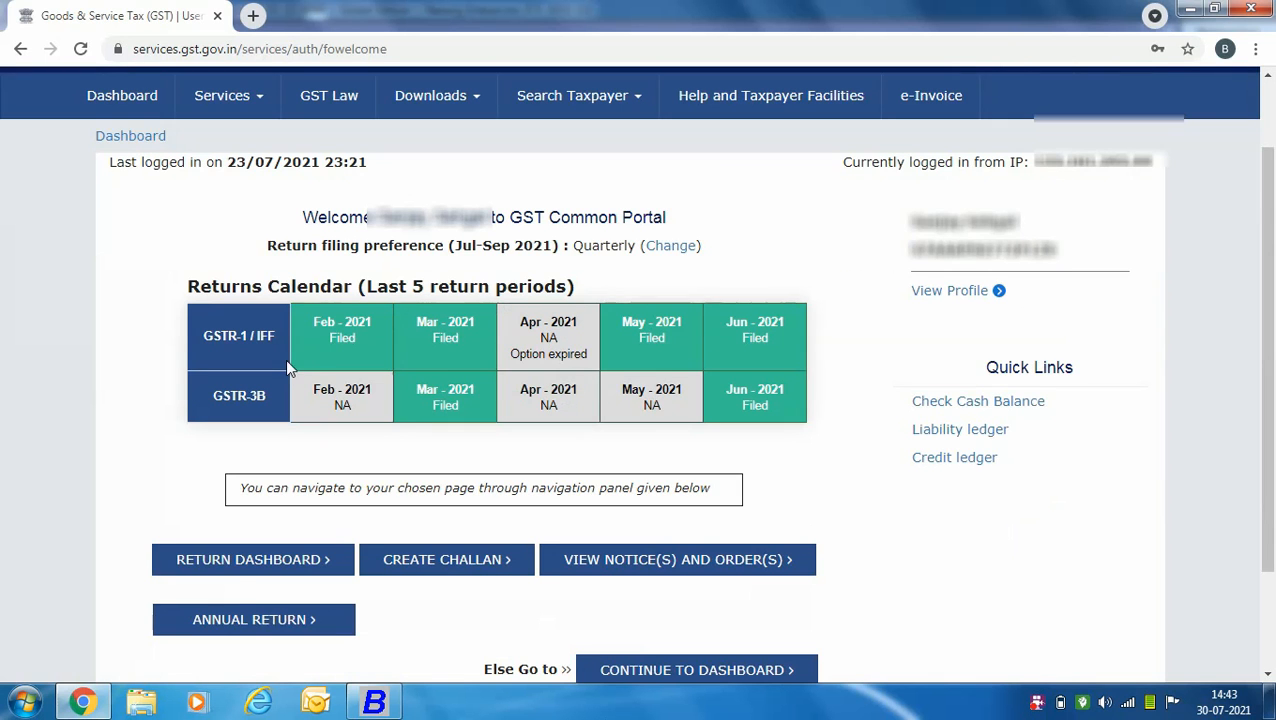
pyautogui.click(293, 566)
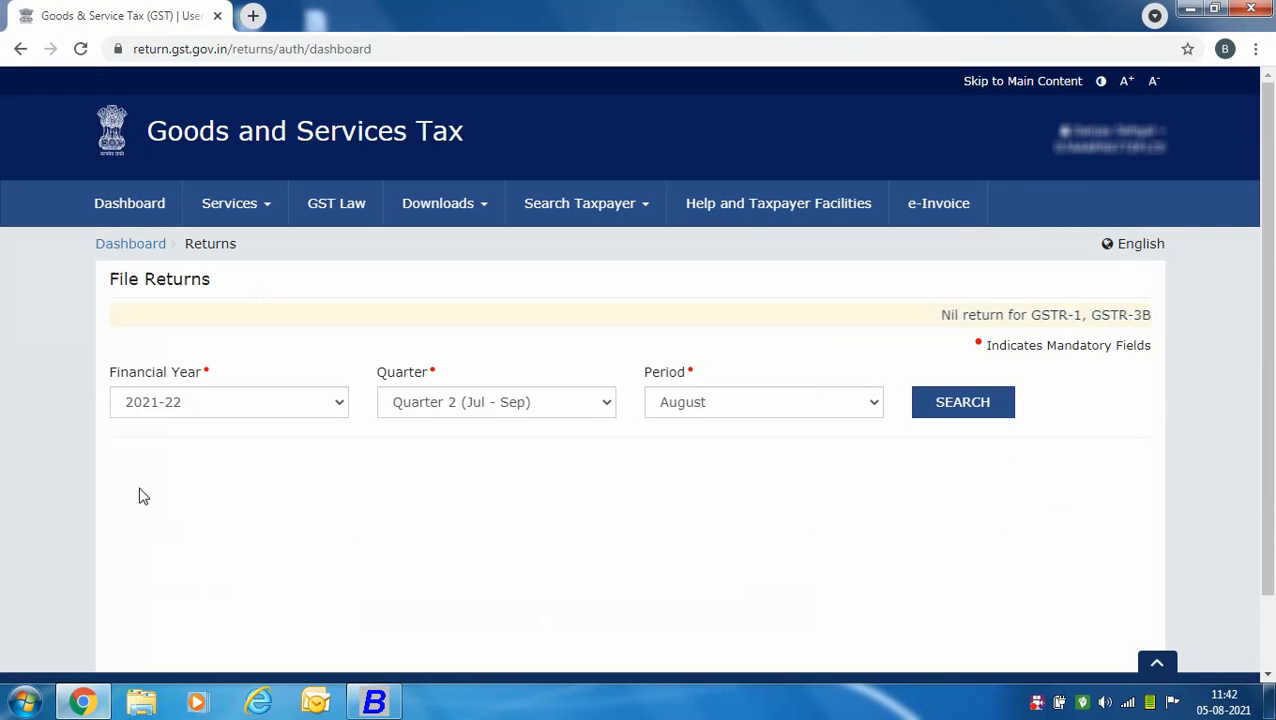
pyautogui.click(340, 403)
pyautogui.click(313, 428)
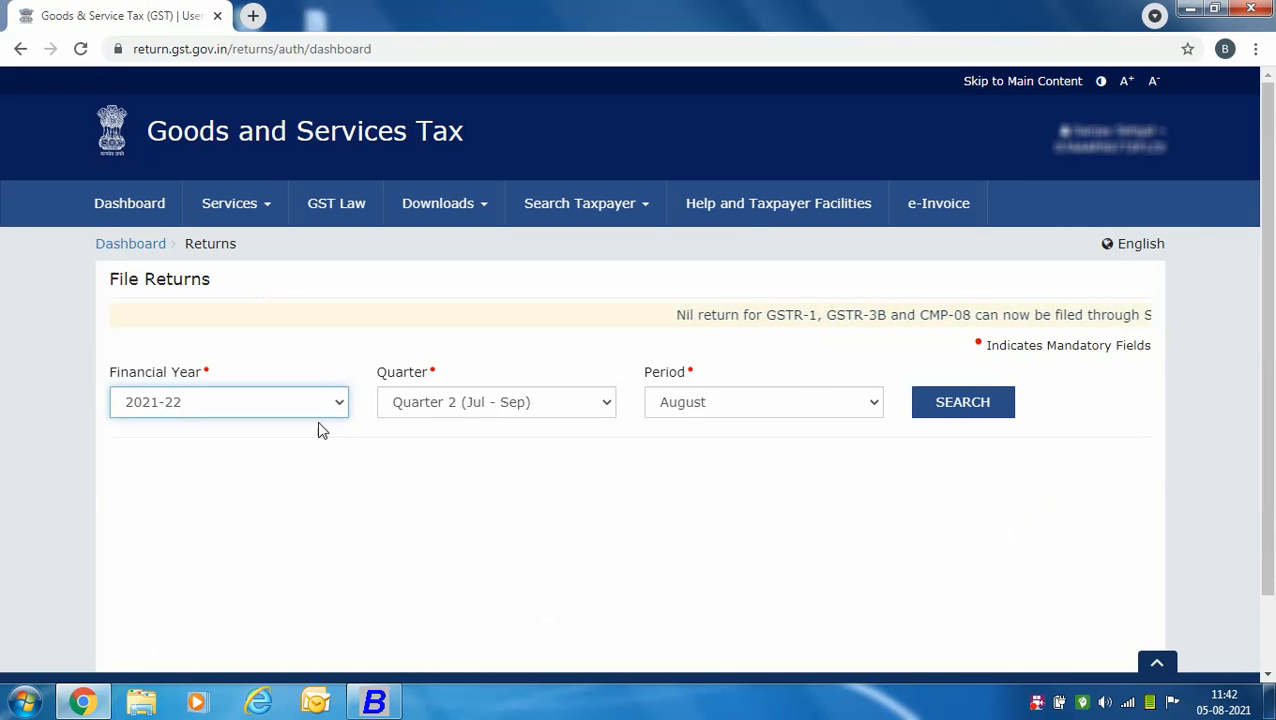
pyautogui.click(607, 403)
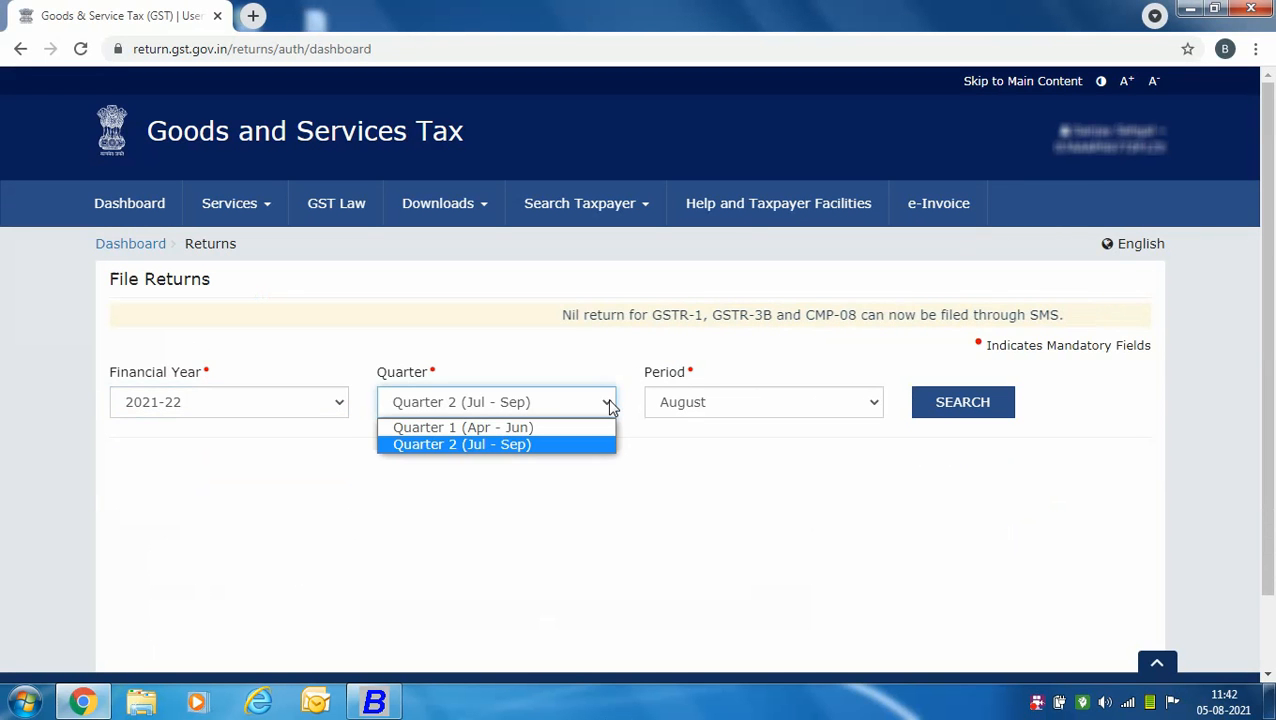
pyautogui.click(565, 446)
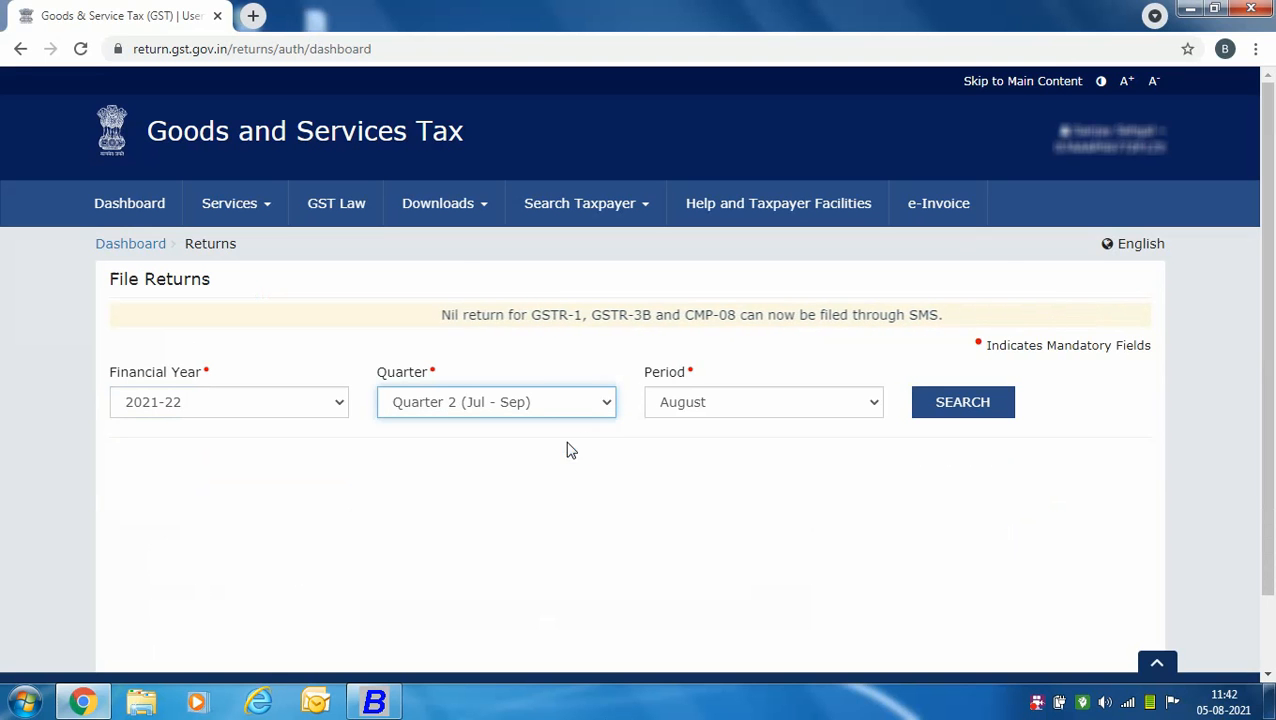
pyautogui.click(875, 403)
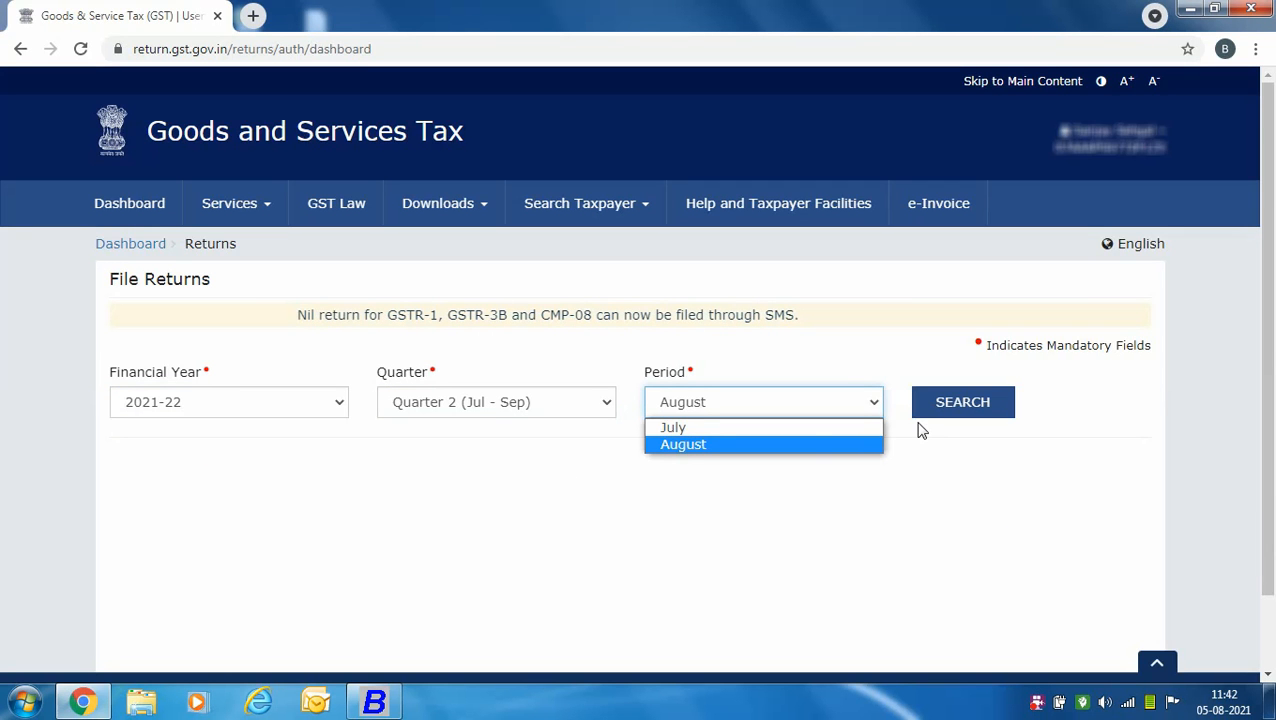
pyautogui.click(818, 428)
pyautogui.click(950, 405)
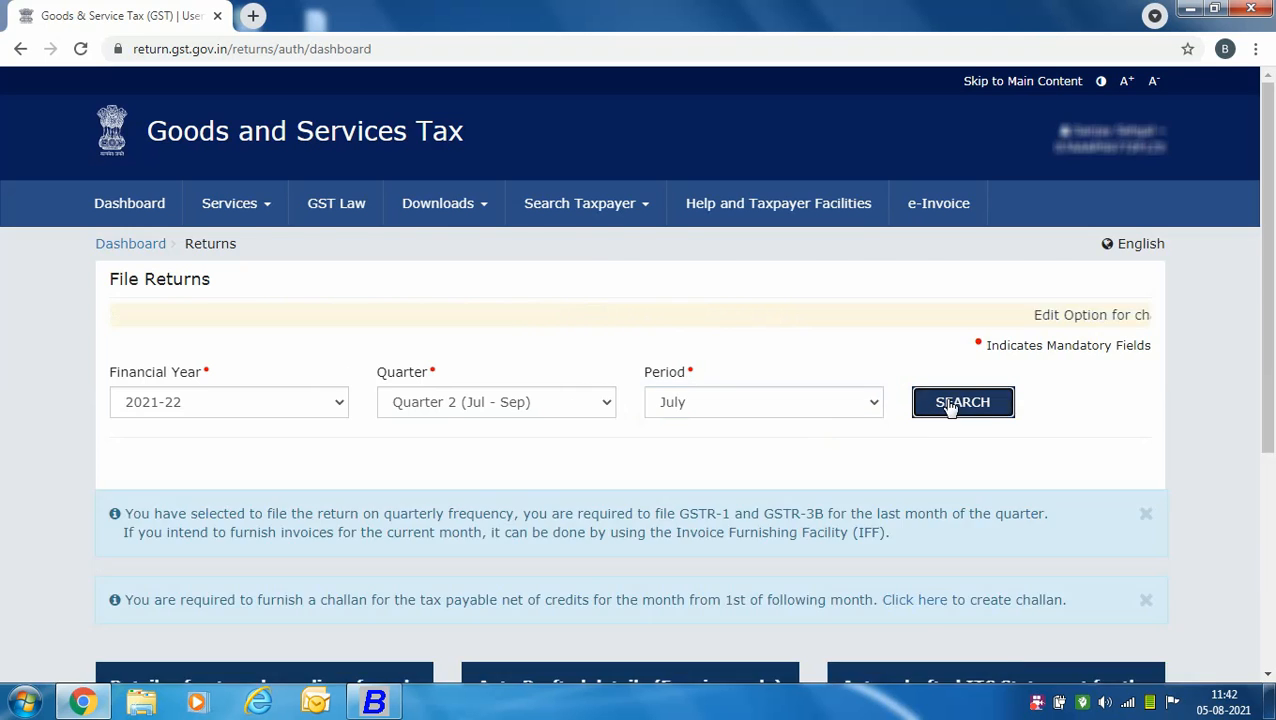
pyautogui.scroll(-4, 950, 405)
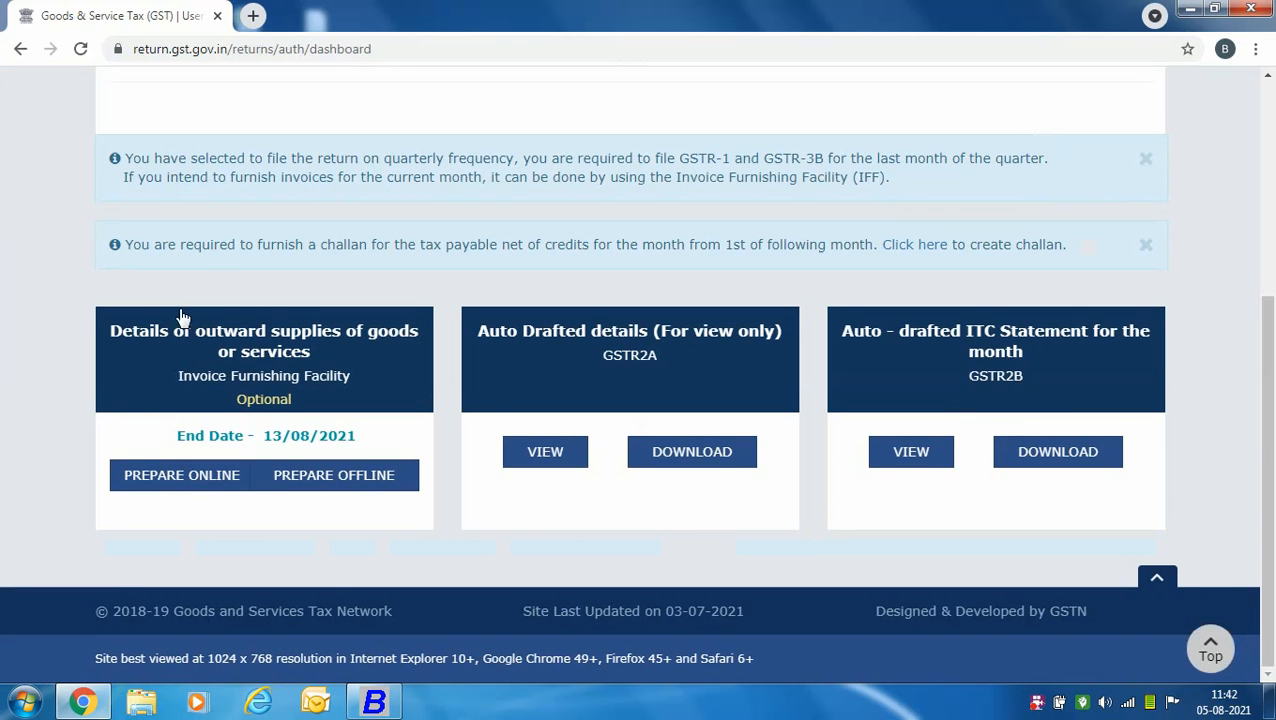
pyautogui.click(337, 477)
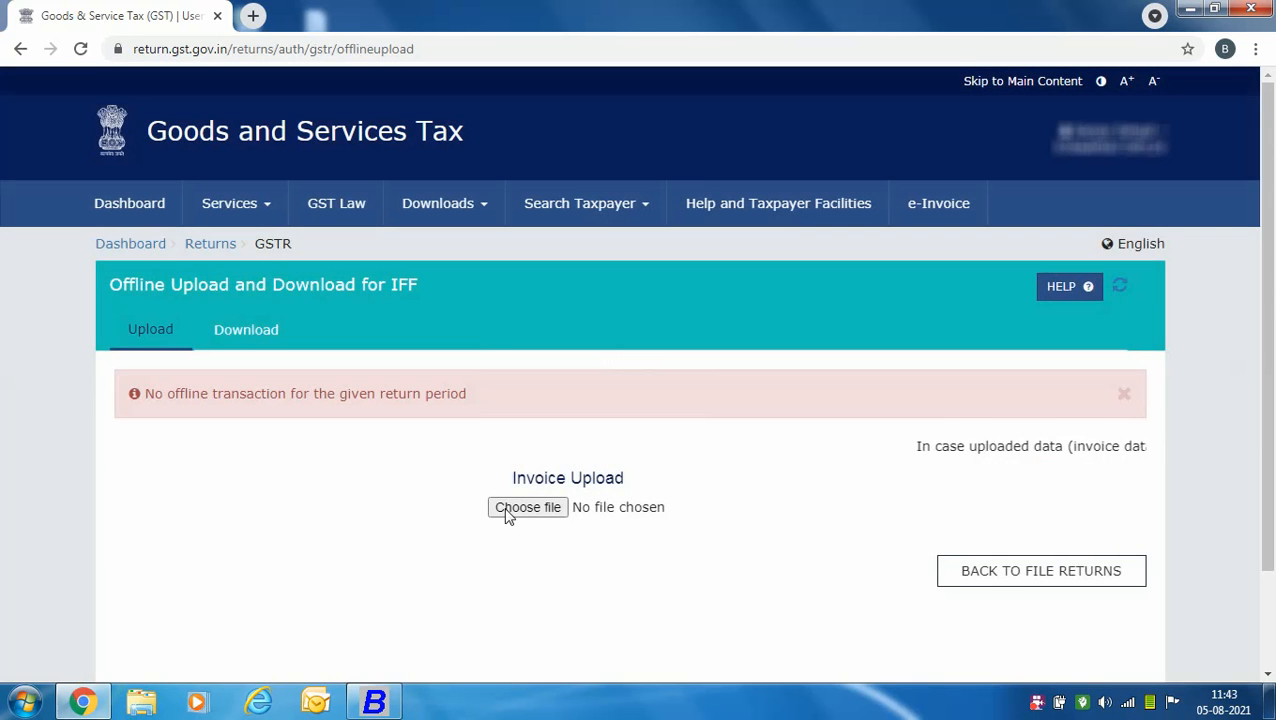
# - Begin choosing the invoice file to upload on the IFF offline upload page
pyautogui.click(508, 510)
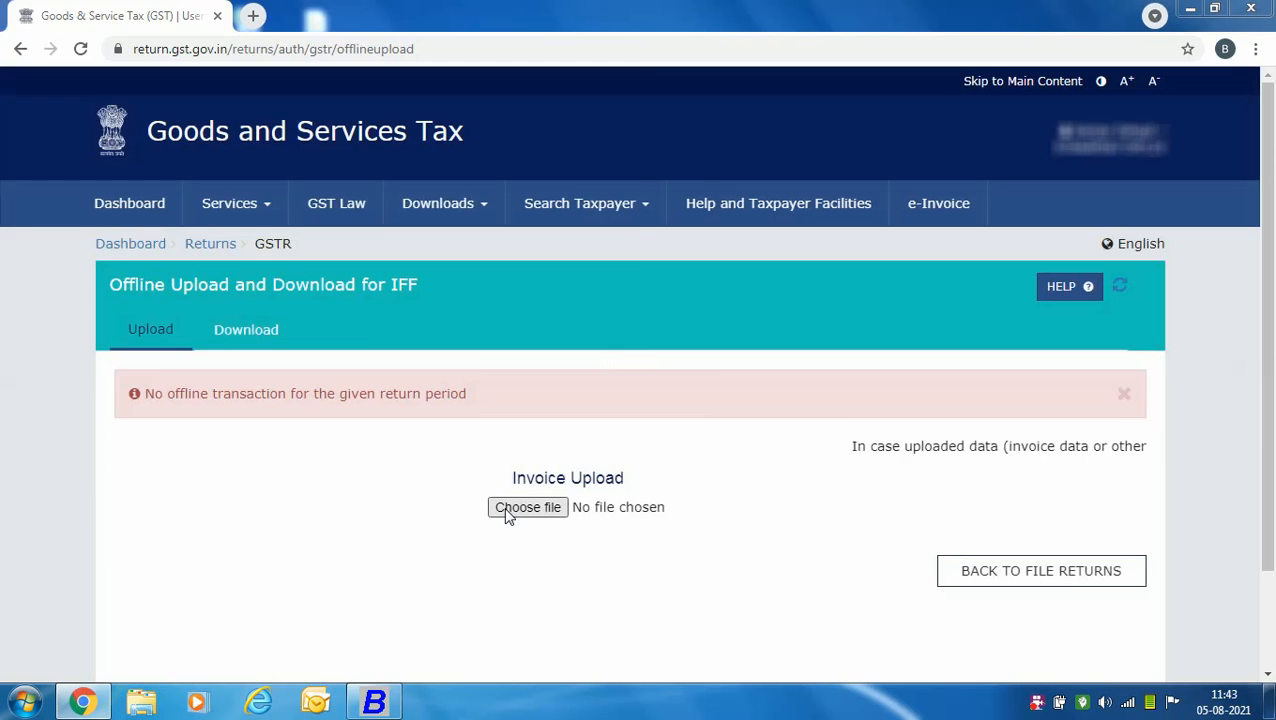
pyautogui.moveTo(372, 125); pyautogui.dragTo(378, 275)
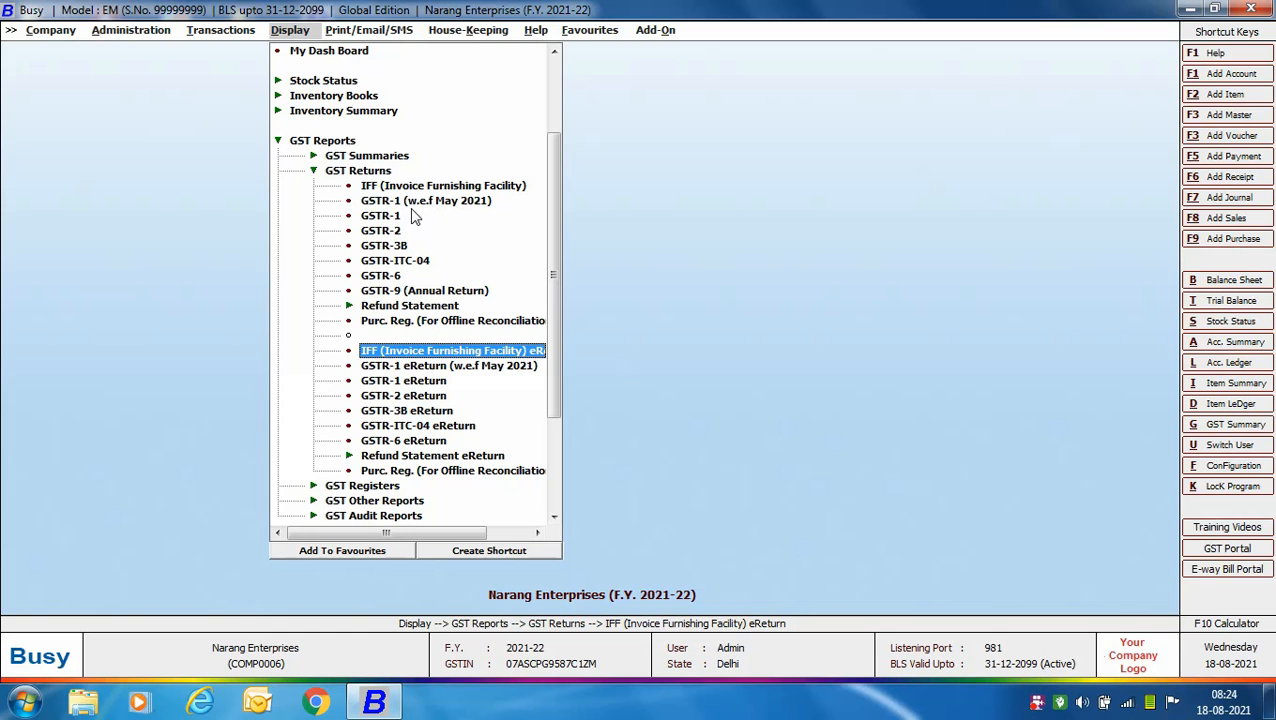
# - Open GSTR-1 (w.e.f May 2021) options with quarter II, accounts by Name, HSN summary kept
pyautogui.click(450, 203)
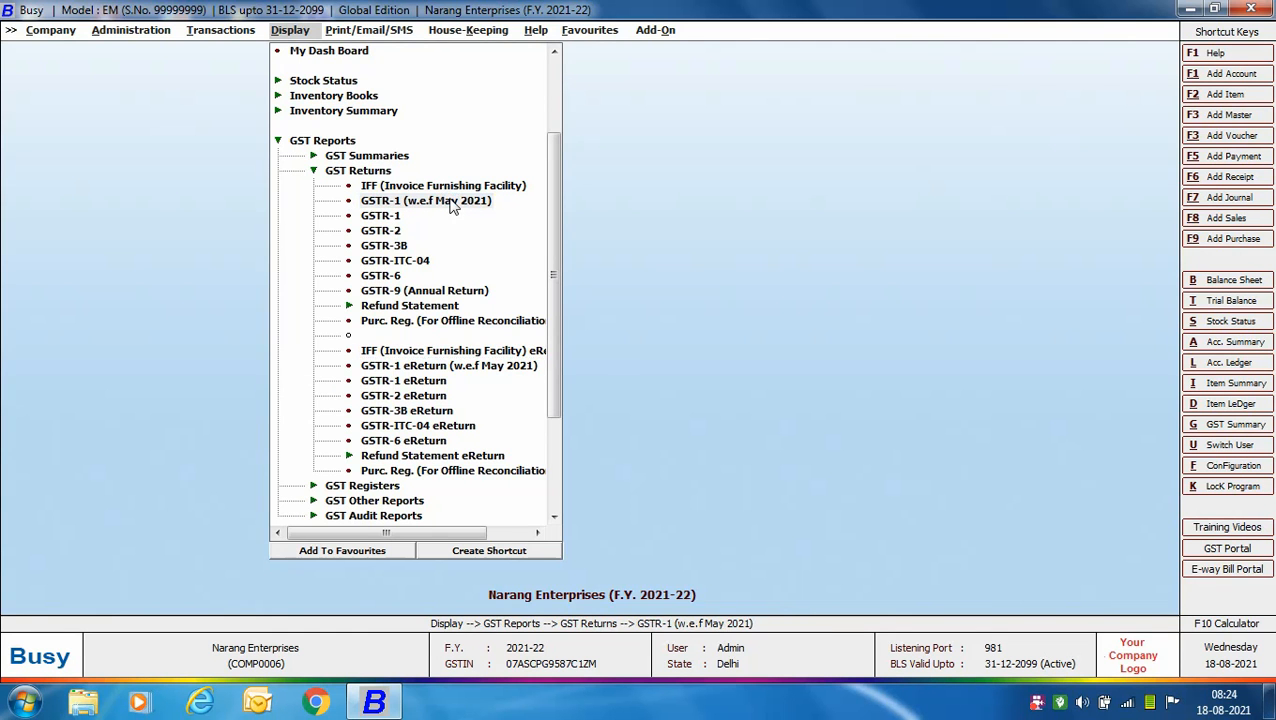
pyautogui.press('Return')
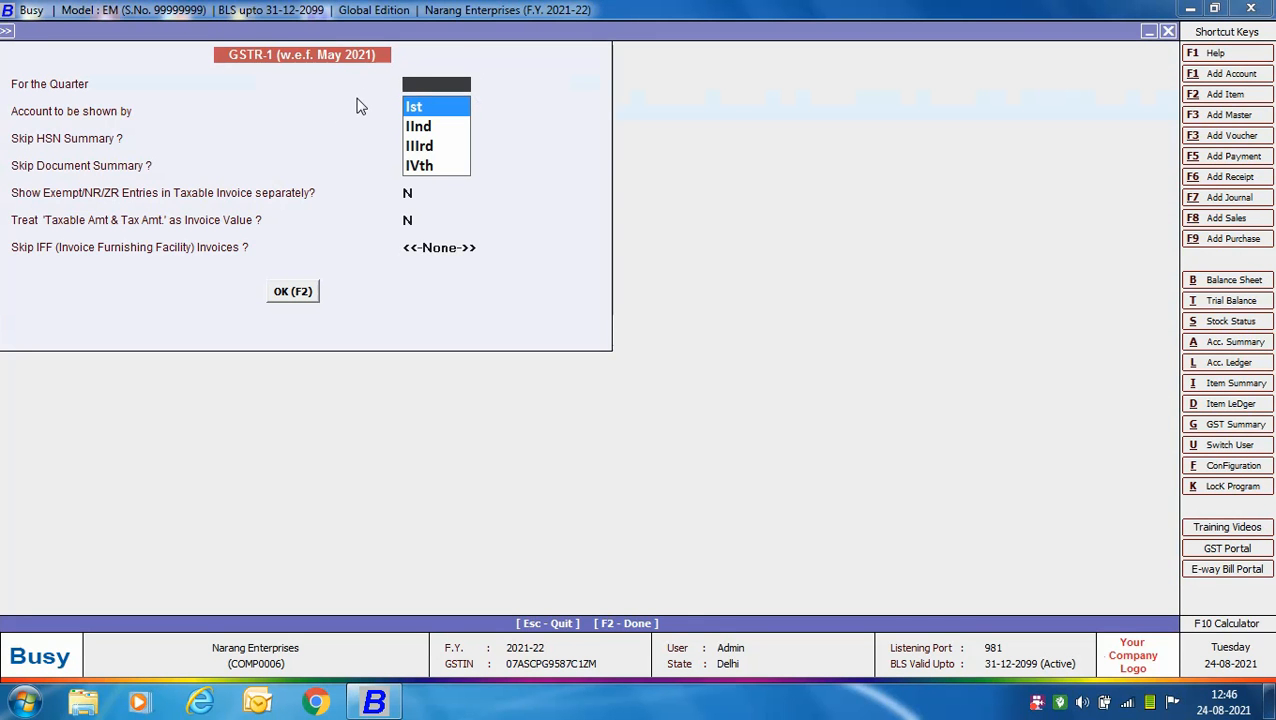
pyautogui.click(424, 127)
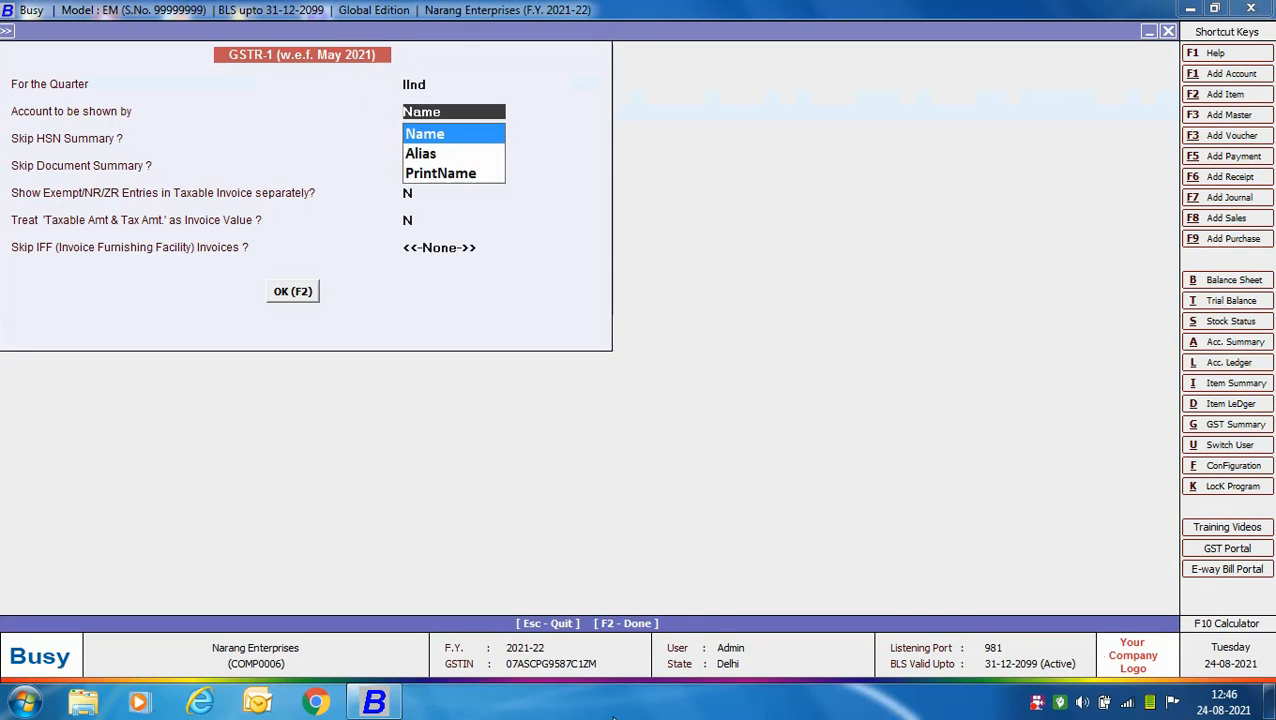
pyautogui.press('Return')
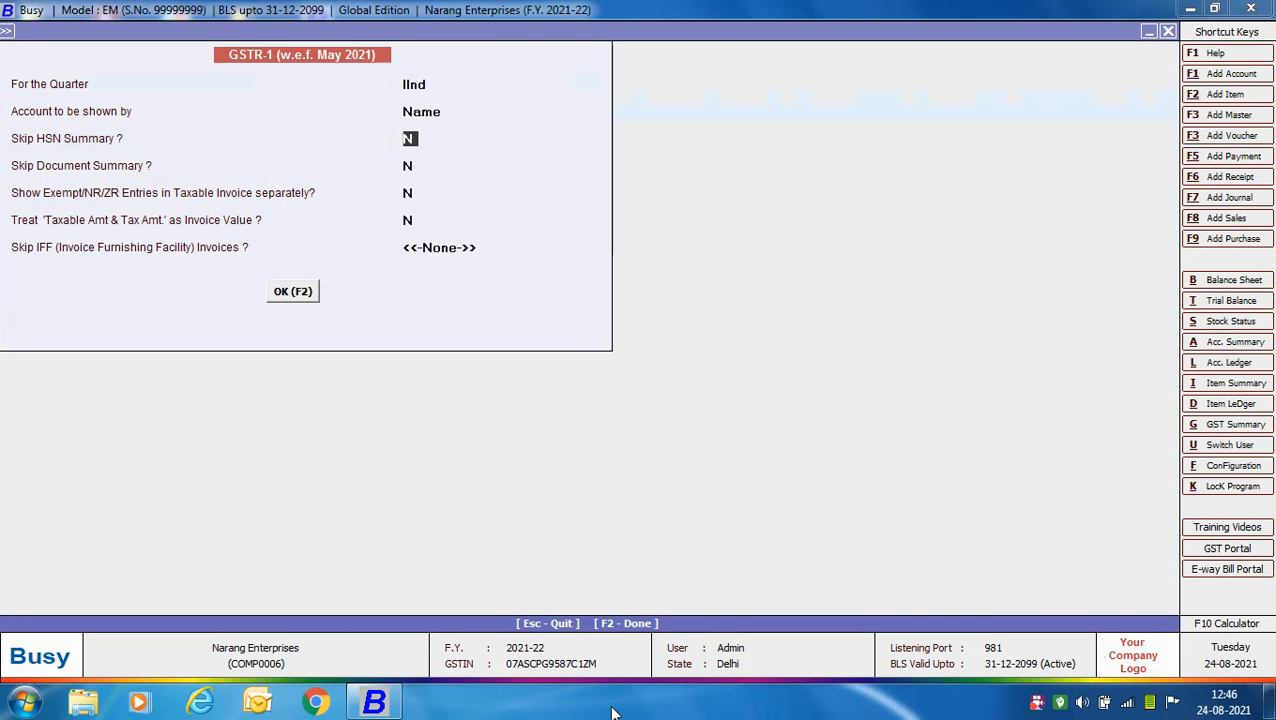
pyautogui.press('Return')
pyautogui.press('Return')
pyautogui.press('Return')
pyautogui.press('Return')
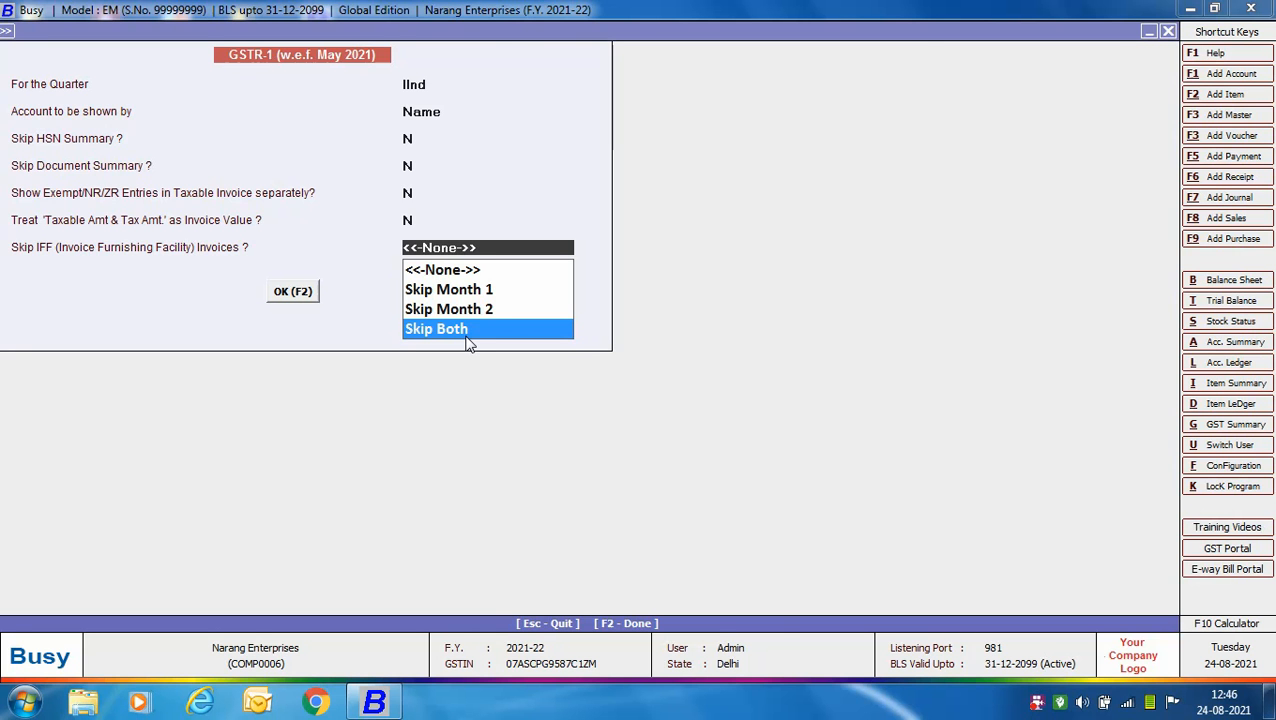
# - Set Skip IFF Invoices to Skip Both, view the quarter II GSTR-1 report, then close it
pyautogui.click(466, 334)
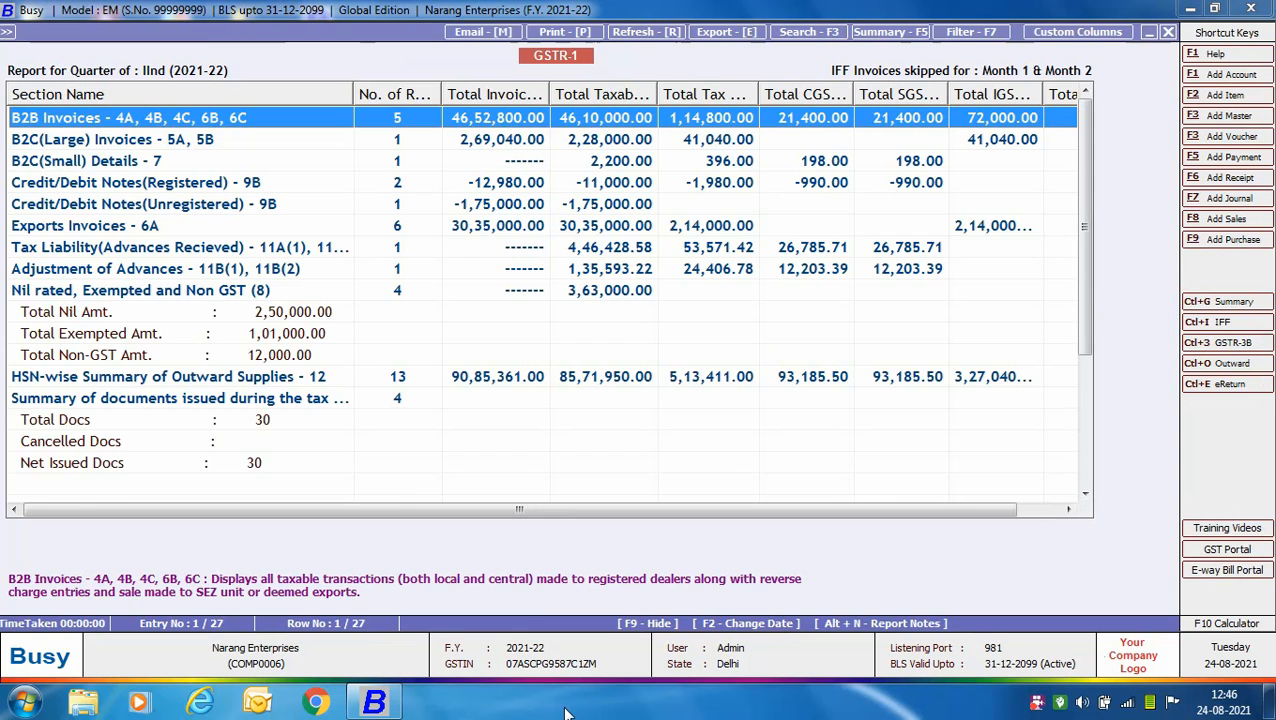
pyautogui.press('Escape')
pyautogui.press('Escape')
pyautogui.press('Escape')
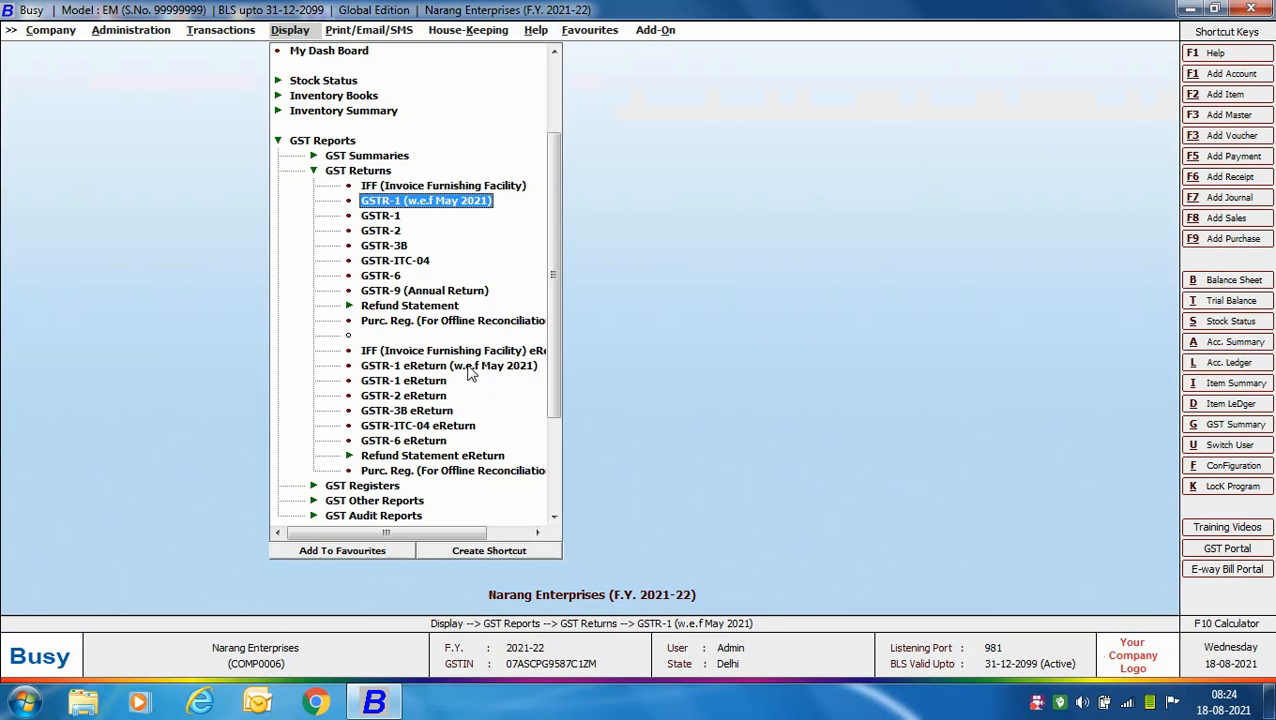
# - Open the GSTR-1 eReturn (w.e.f May 2021) options, then dismiss them along with the Display menu
pyautogui.doubleClick(468, 368)
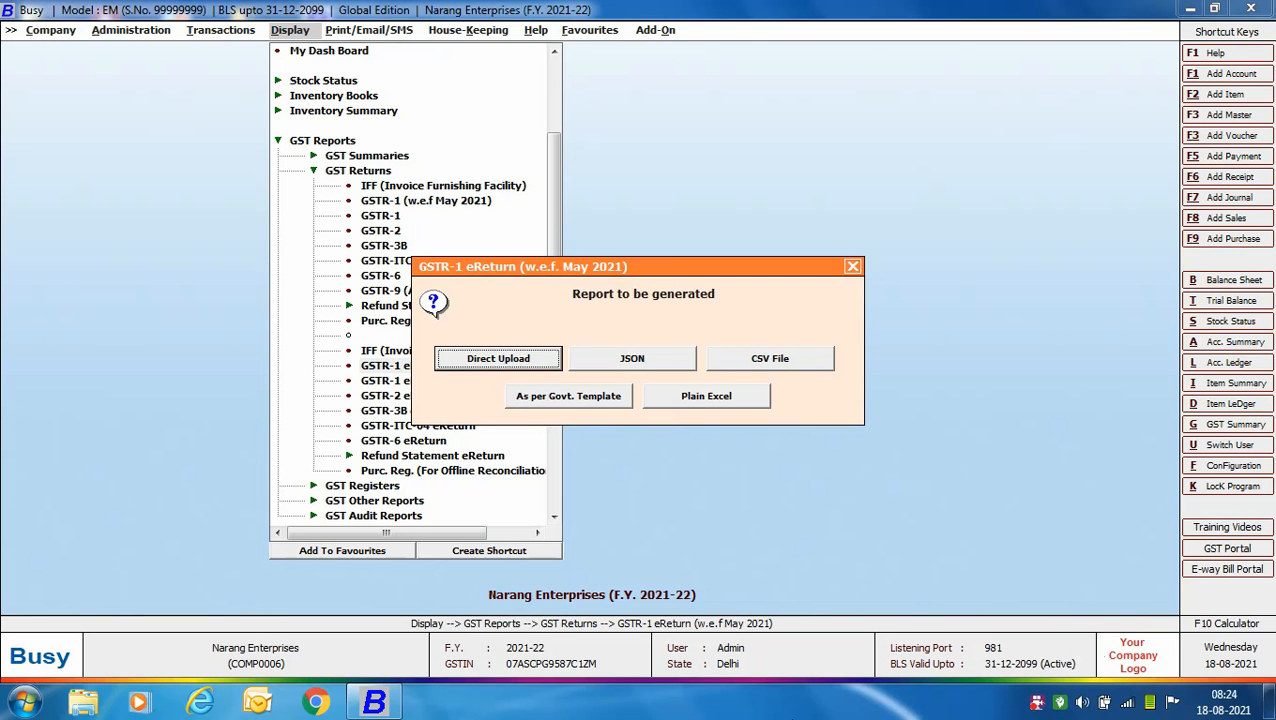
pyautogui.press('Escape')
pyautogui.press('Escape')
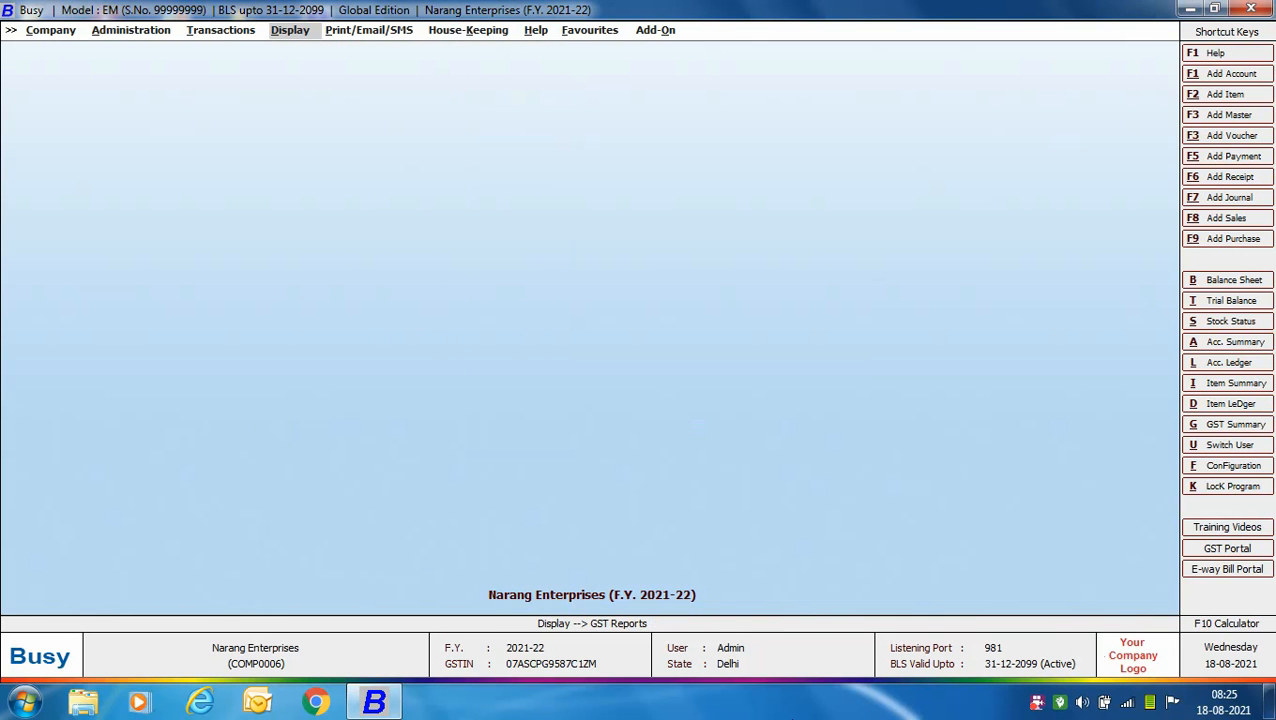